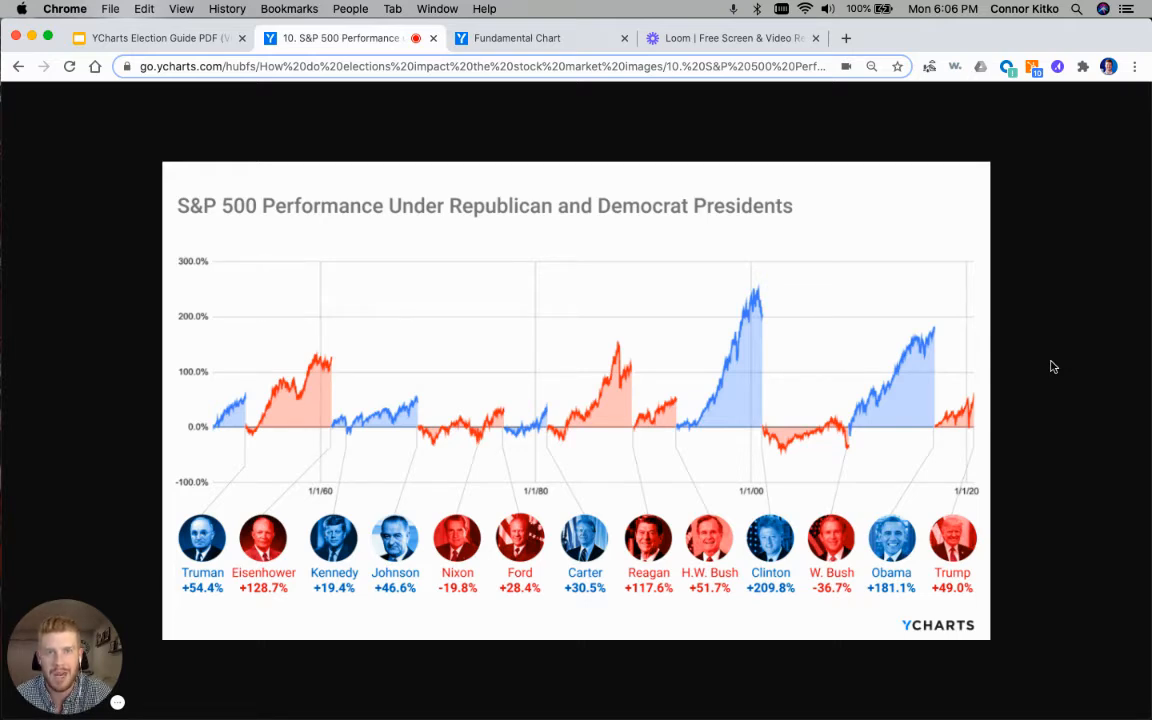
# Step: Go back from the S&P 500 presidents image to the election guide PDF, and switch to the Fundamental Chart page
pyautogui.press('super+bracketleft')
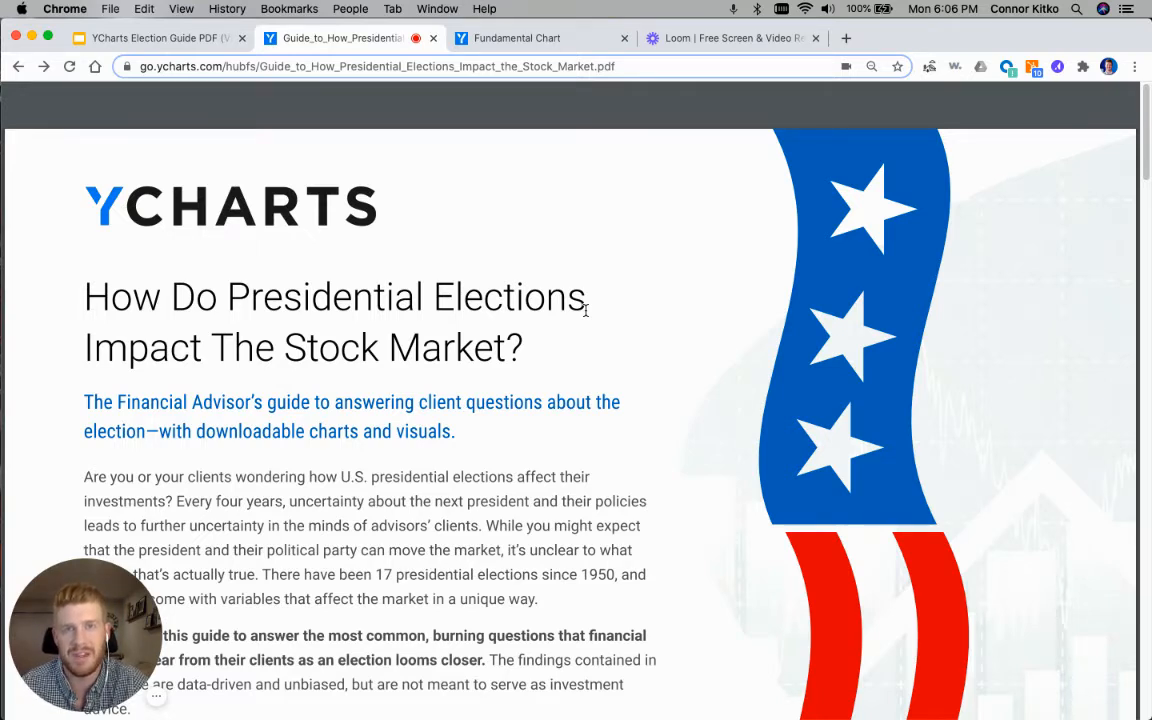
pyautogui.click(585, 44)
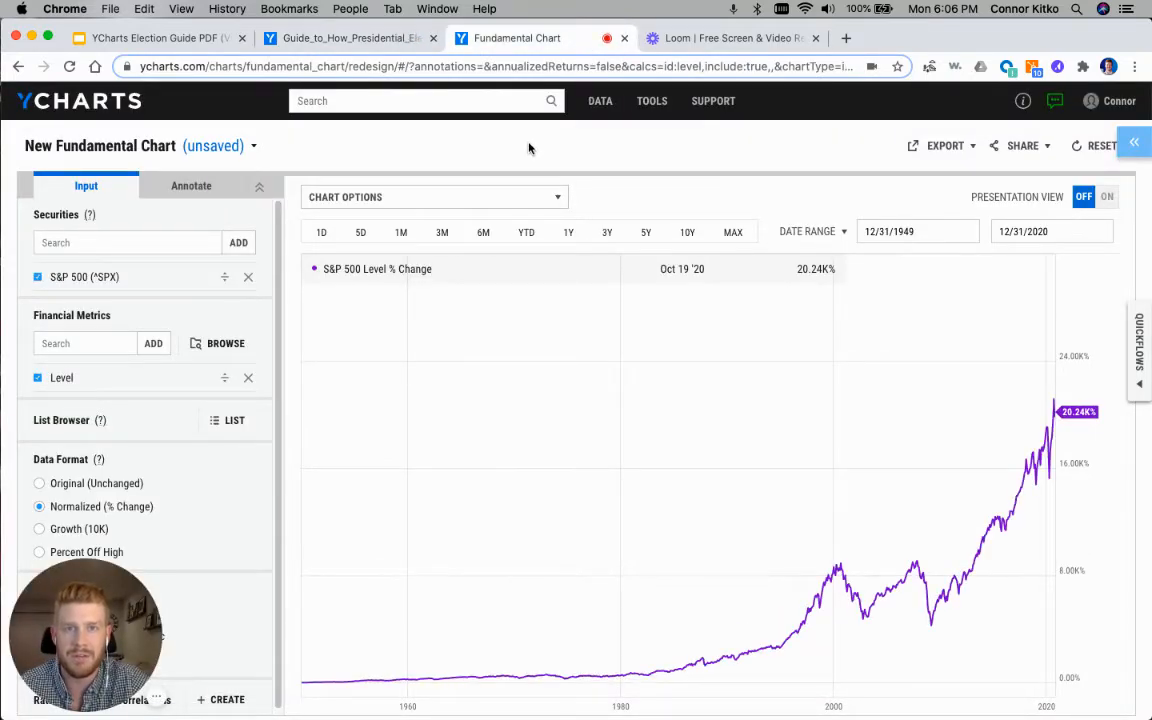
pyautogui.moveTo(655, 104)
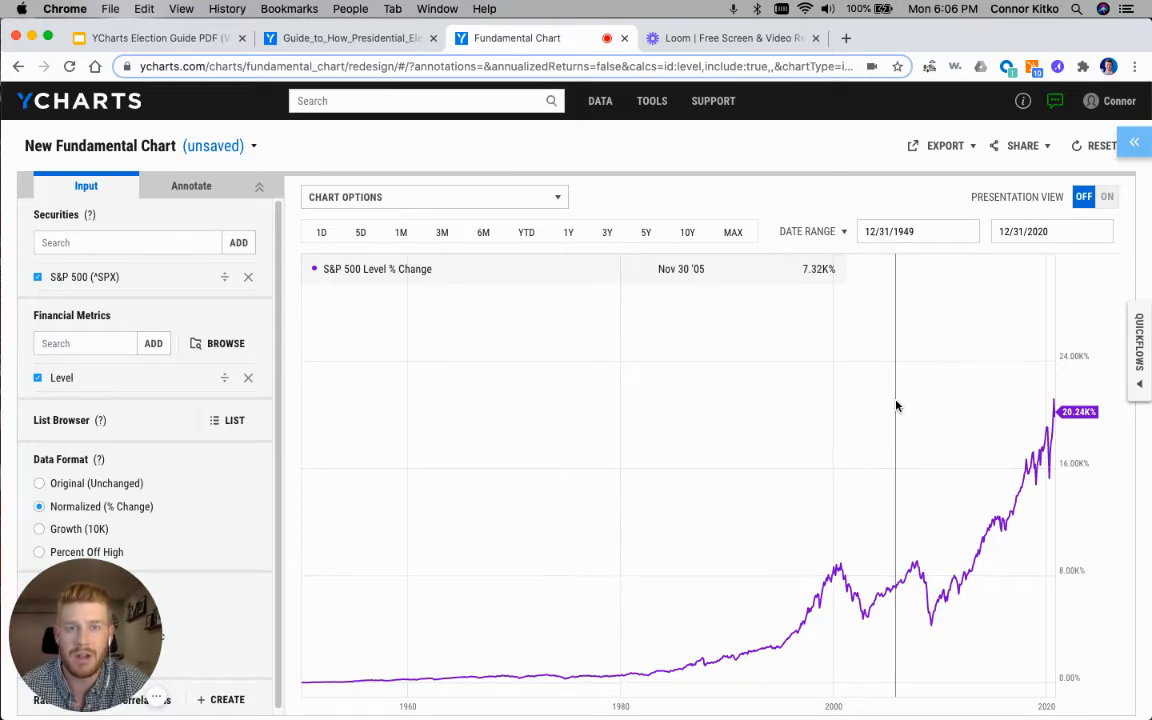
# Step: Change the chart's date selection to full years and limit it to 2017 through 2020
pyautogui.click(807, 232)
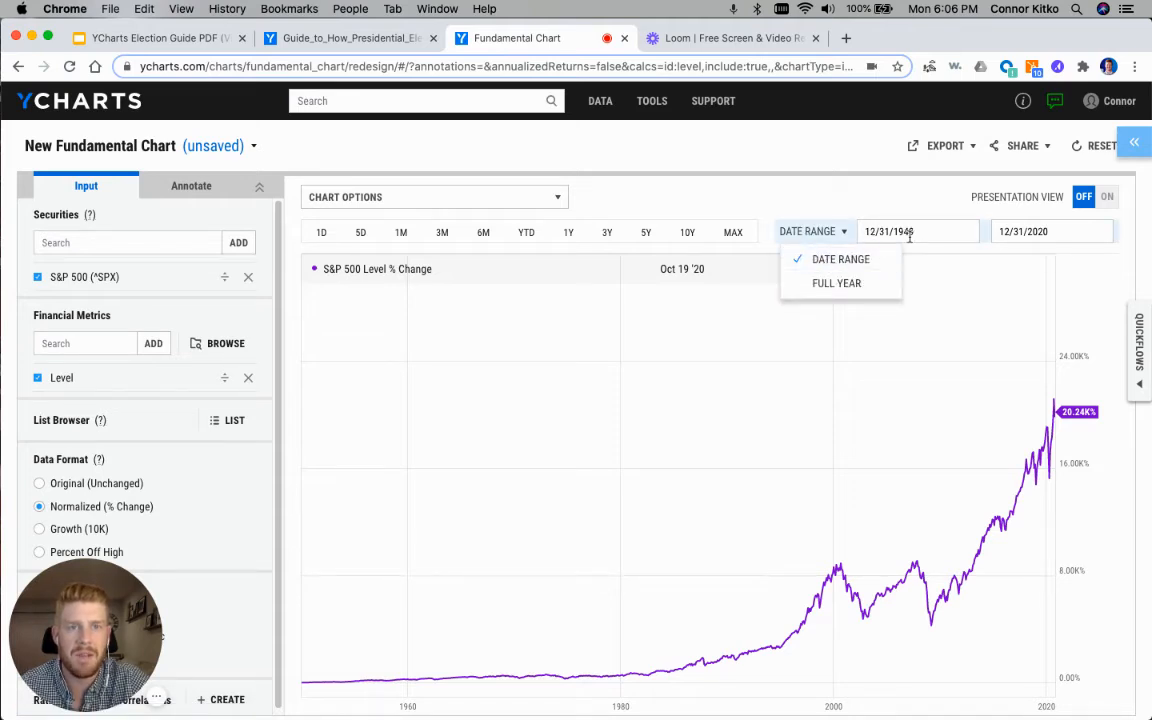
pyautogui.click(834, 284)
pyautogui.click(877, 232)
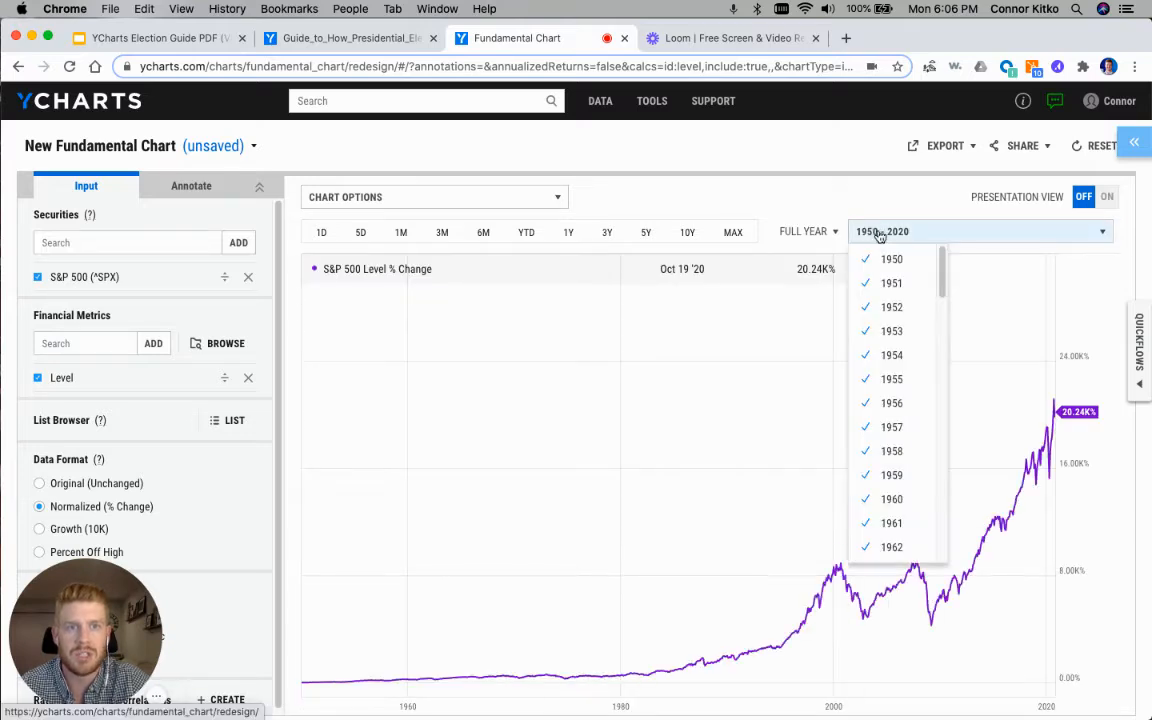
pyautogui.scroll(-10, 860, 395)
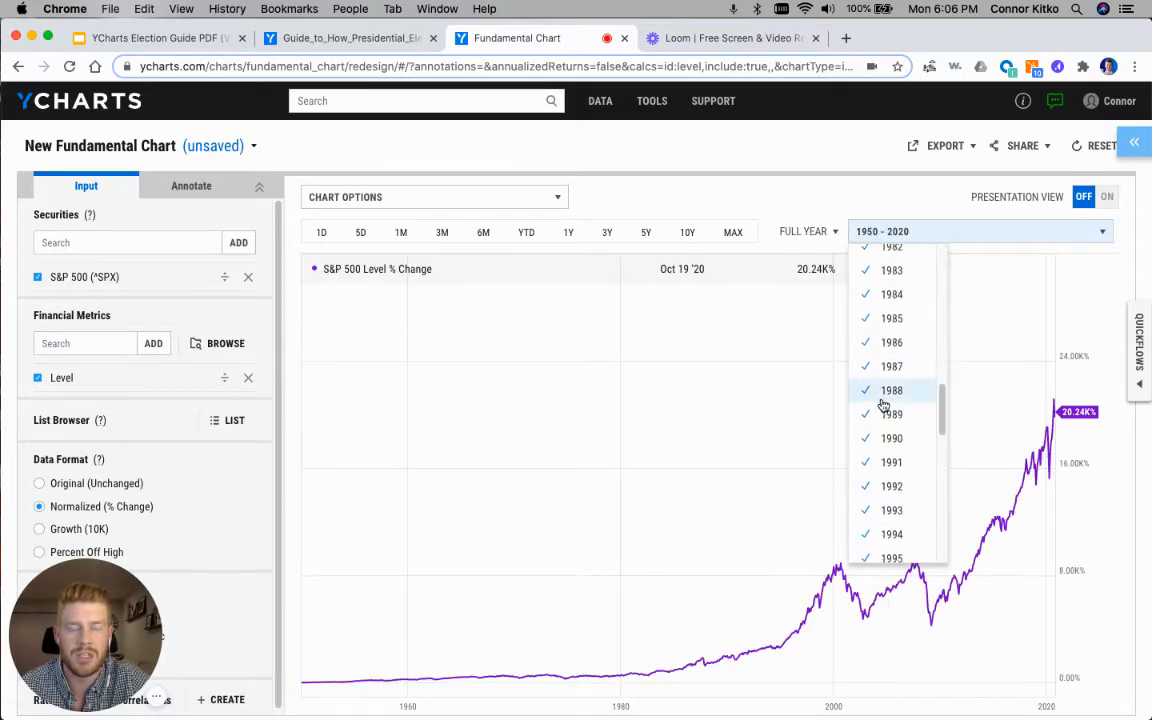
pyautogui.scroll(-3, 884, 404)
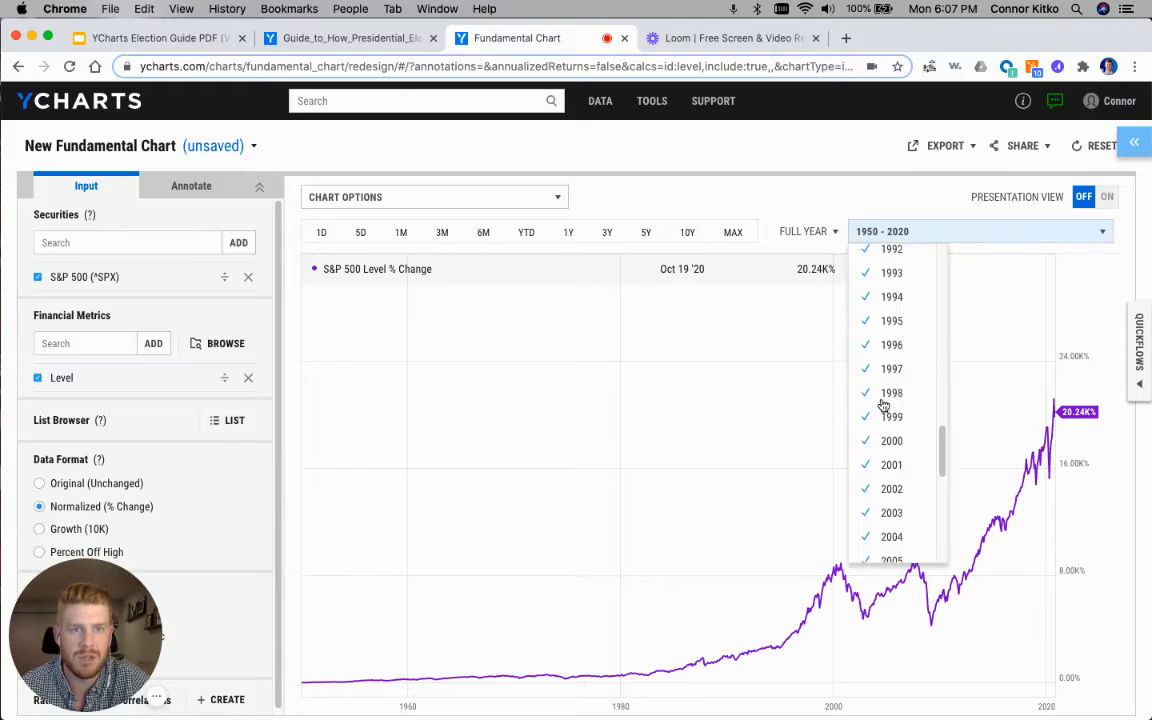
pyautogui.scroll(-6, 884, 404)
pyautogui.click(899, 412)
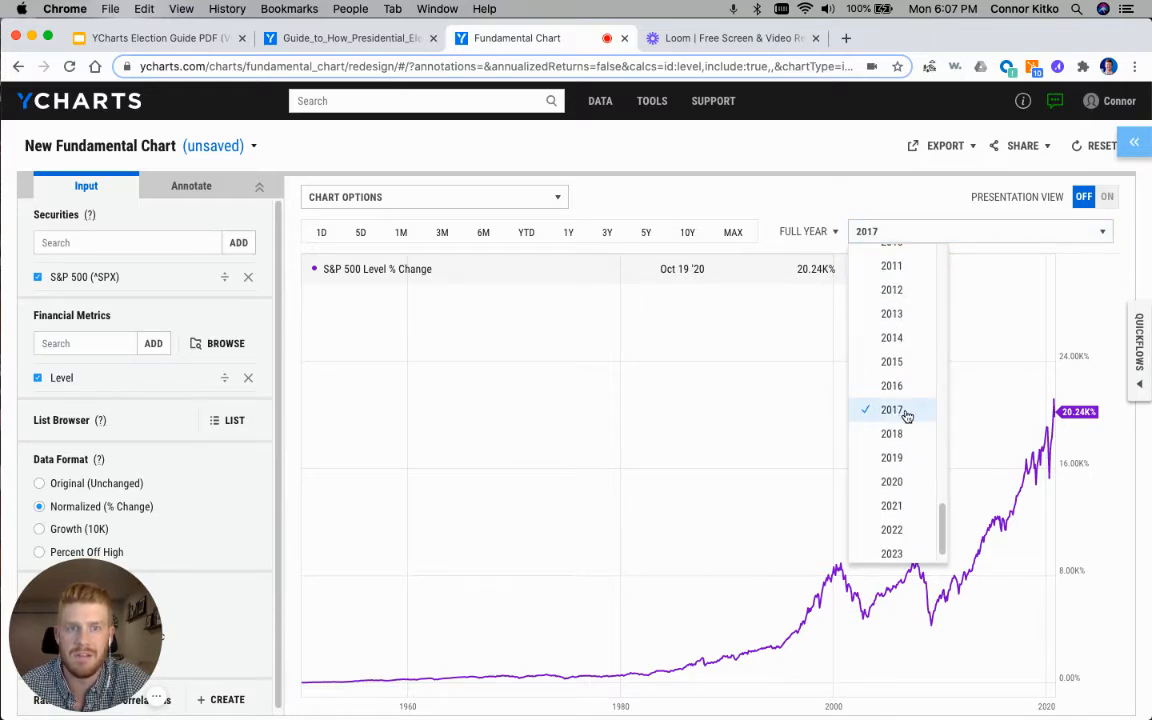
pyautogui.click(908, 484)
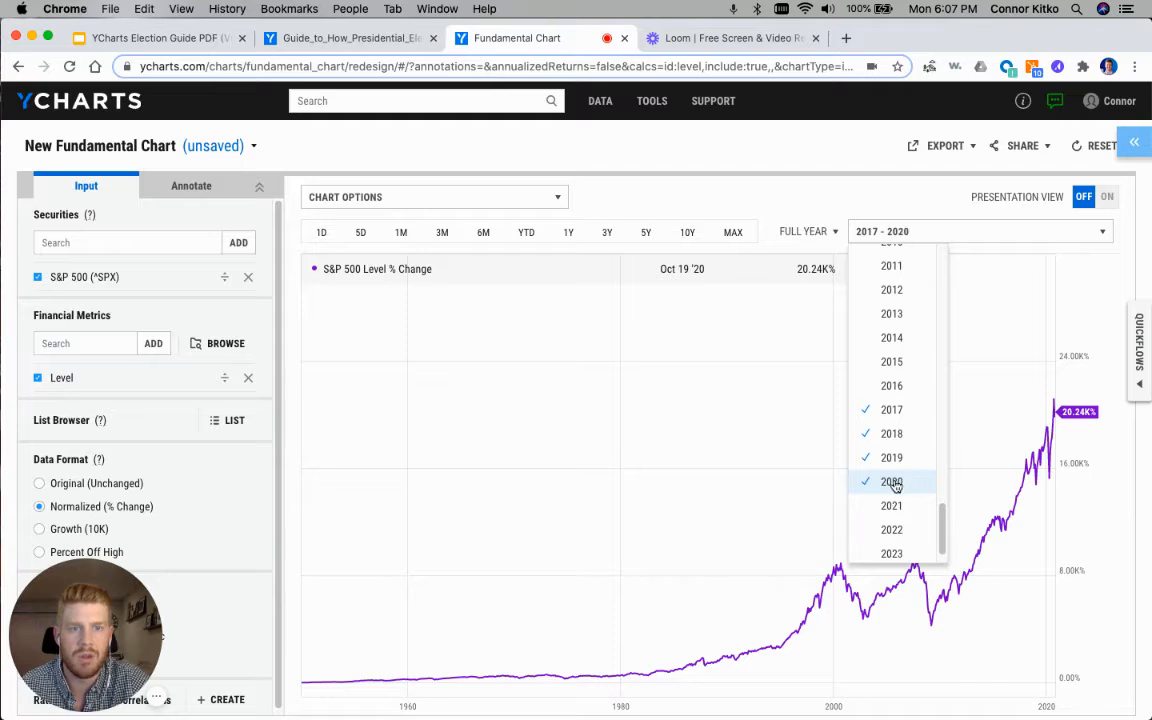
pyautogui.click(745, 480)
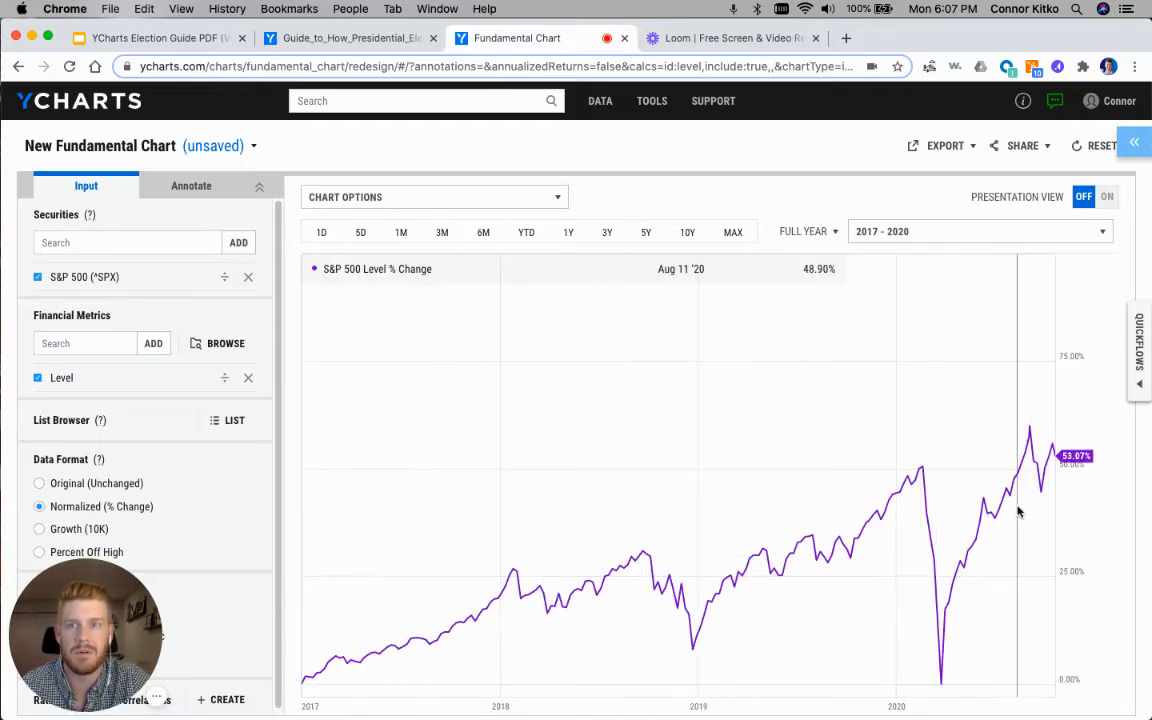
# Step: Search the securities for "us unemployment" and add US Unemployment Rate (I:USUR) to the chart
pyautogui.click(120, 245)
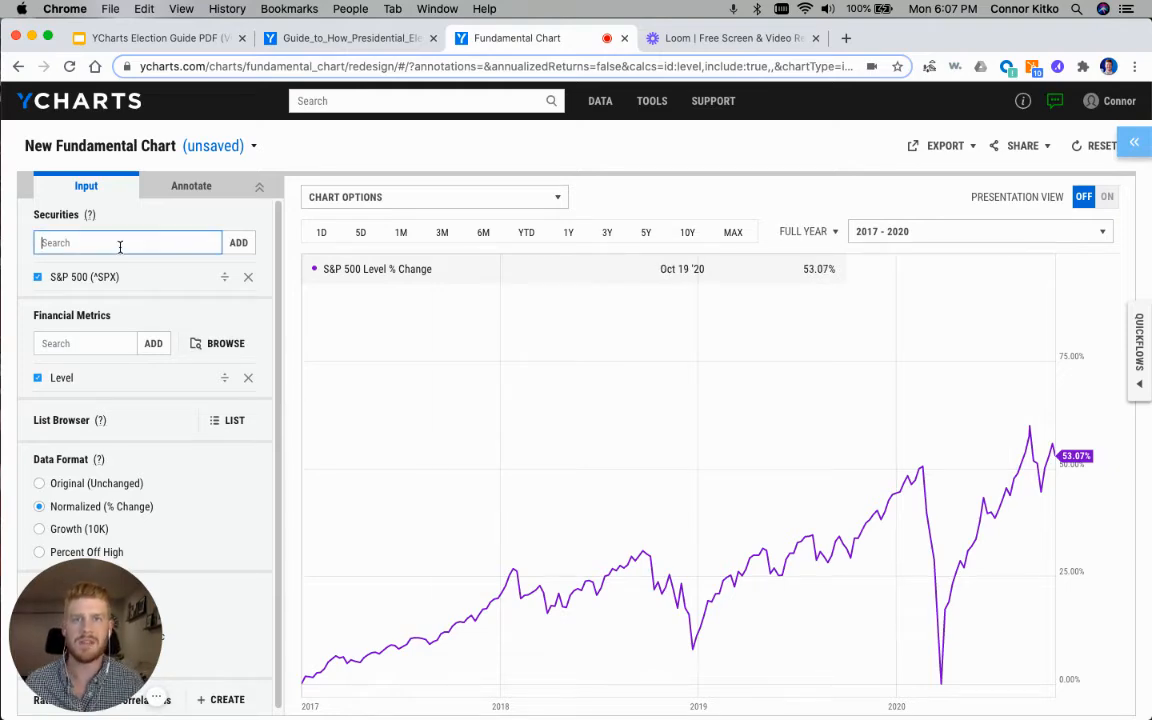
pyautogui.write('us ')
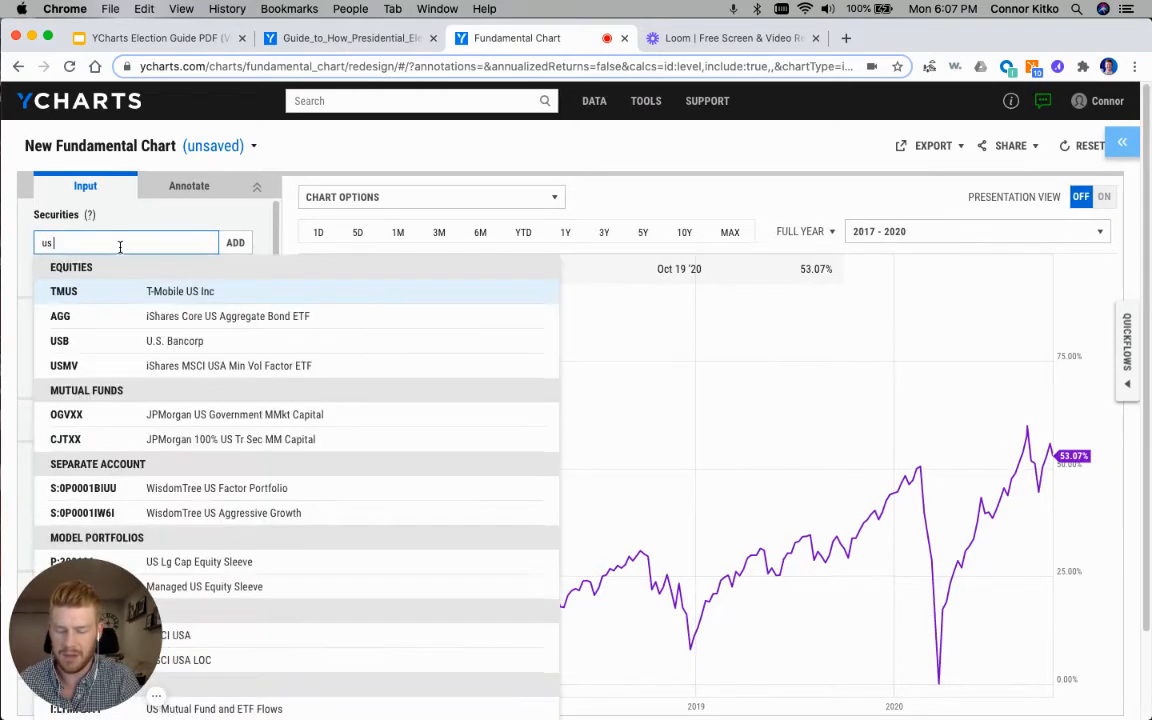
pyautogui.write('unemployment')
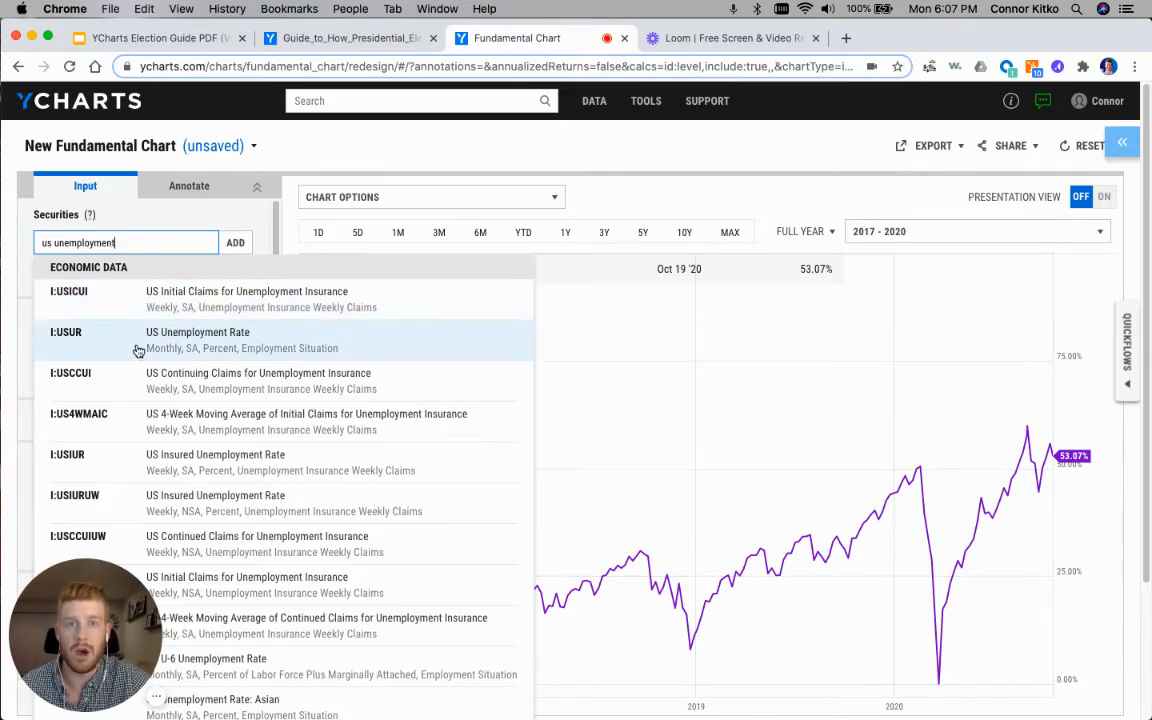
pyautogui.click(276, 346)
# Step: Search the securities for consumer sentiment and add US Index of Consumer Sentiment (I:USCS) to the chart
pyautogui.click(97, 240)
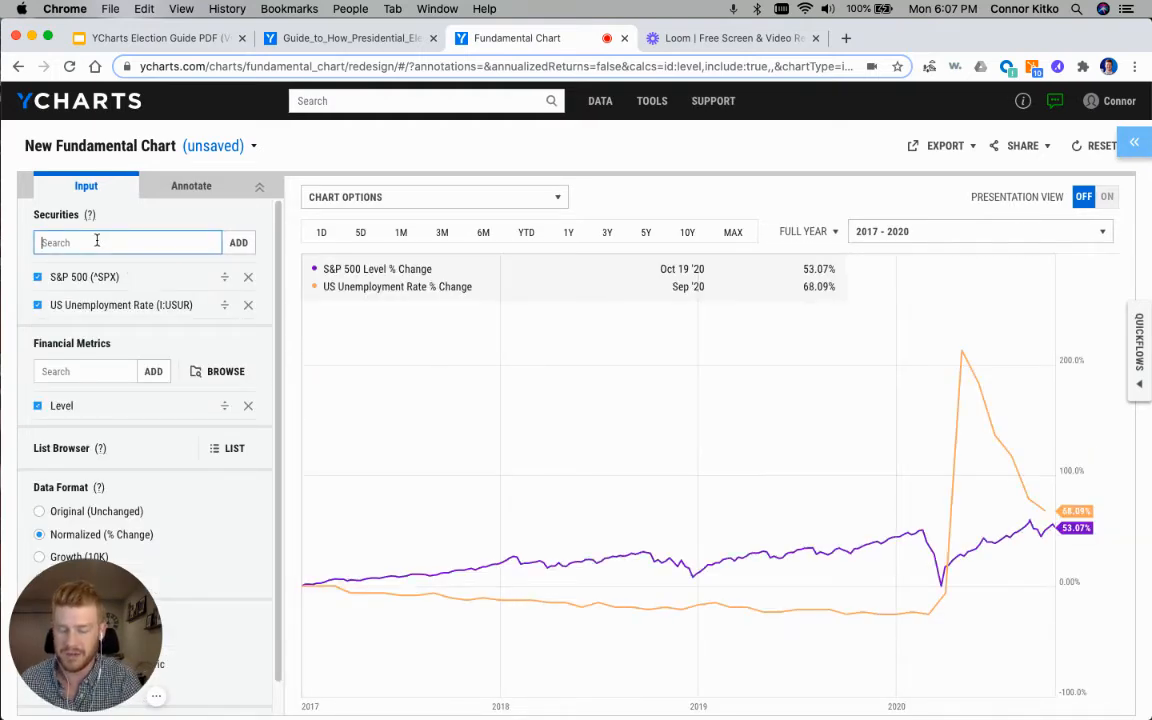
pyautogui.write('consum')
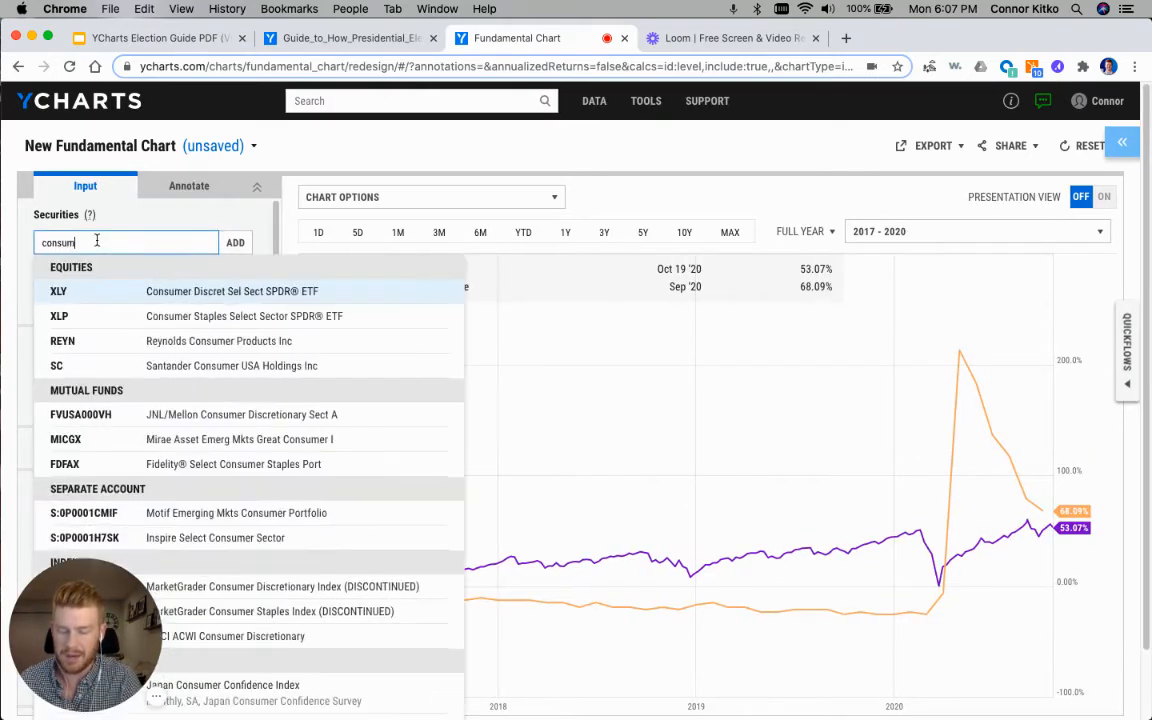
pyautogui.write('er sentie')
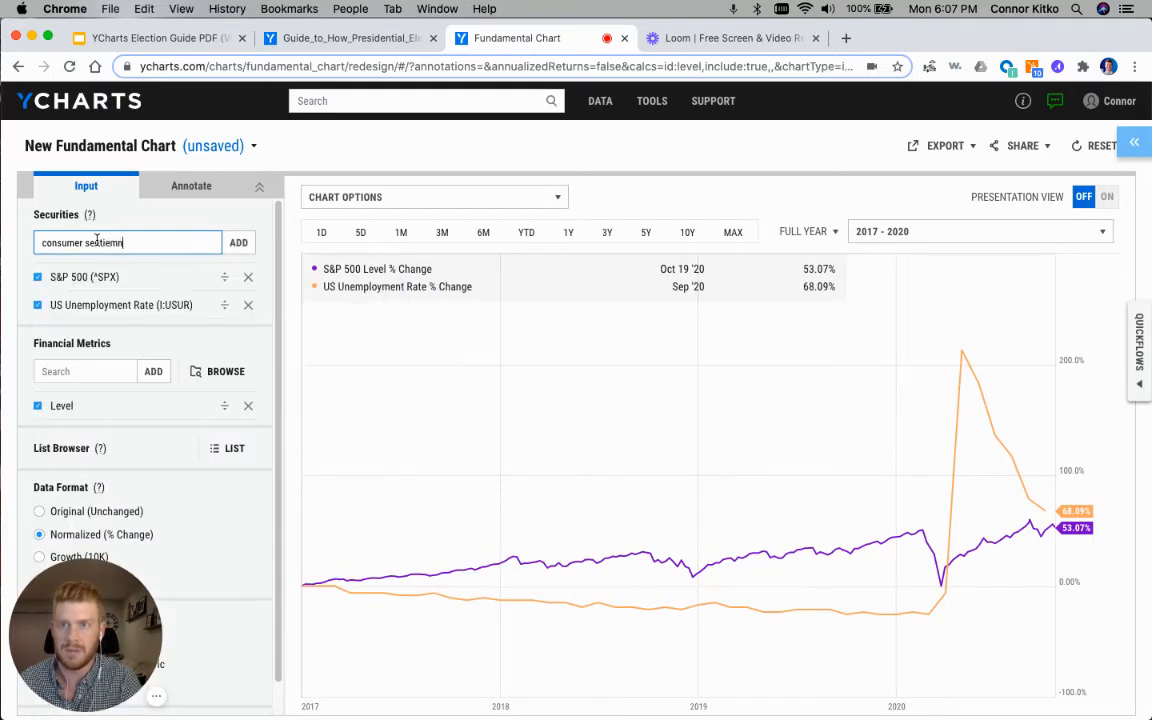
pyautogui.press('BackSpace')
pyautogui.write('m')
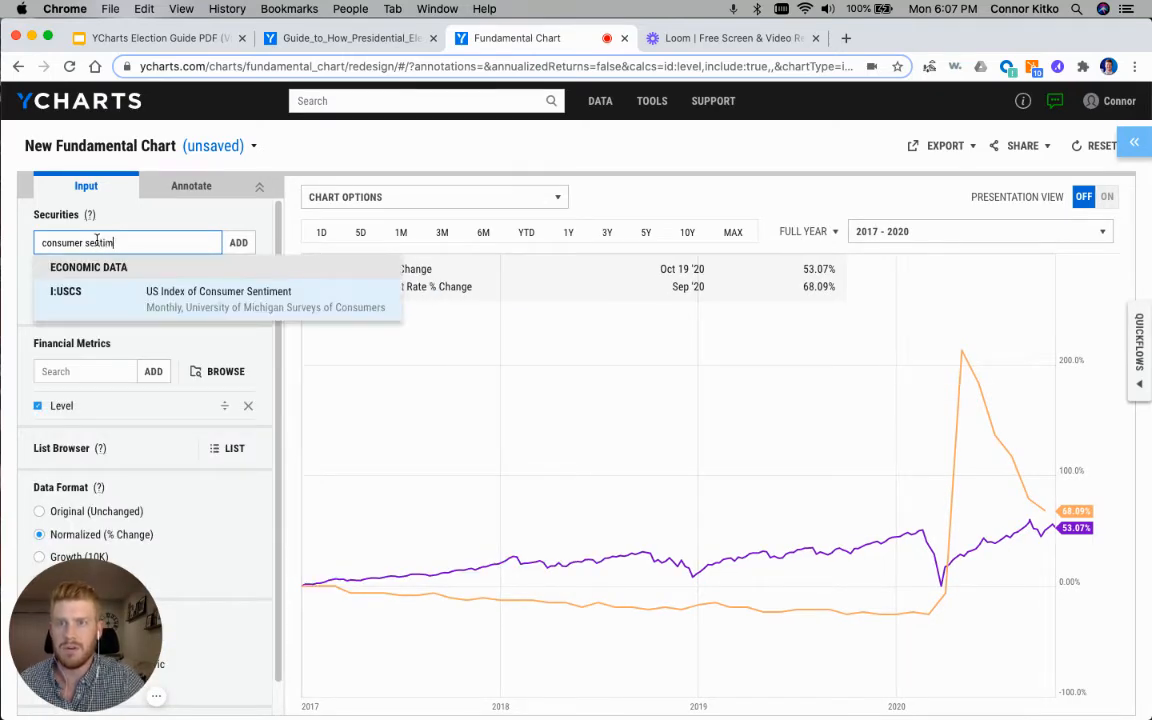
pyautogui.click(146, 290)
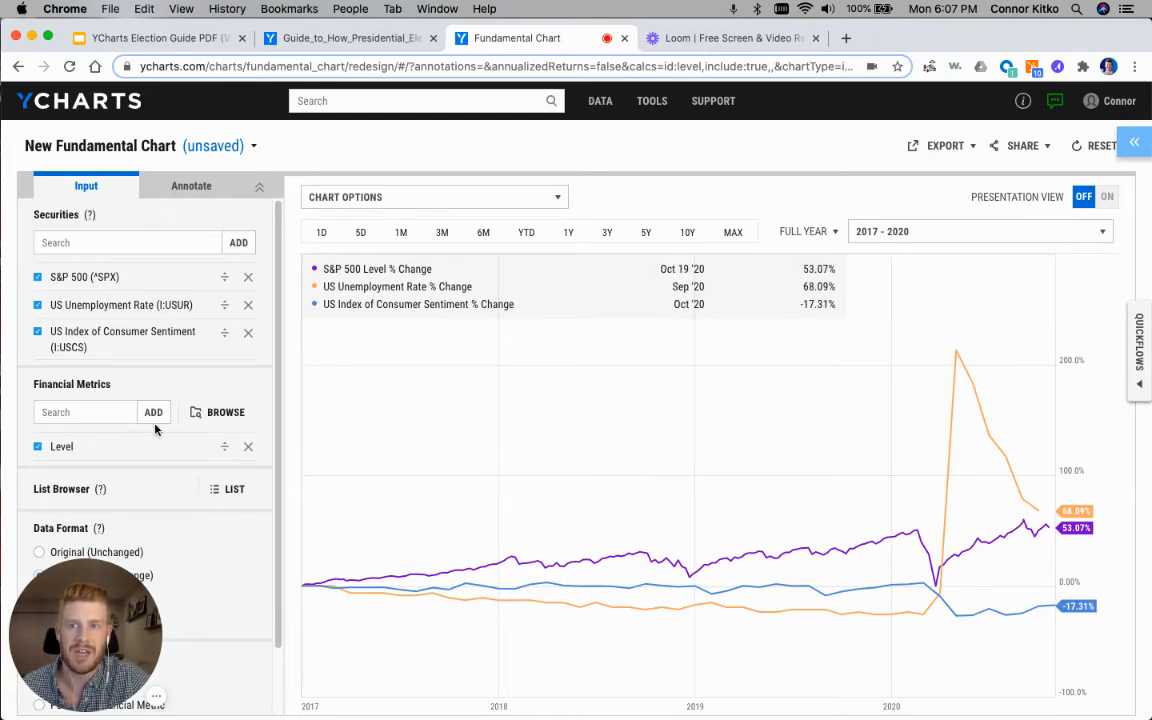
# Step: Turn on Force Original Data Format in the annotation settings for US Unemployment Rate and apply it
pyautogui.scroll(-2, 150, 392)
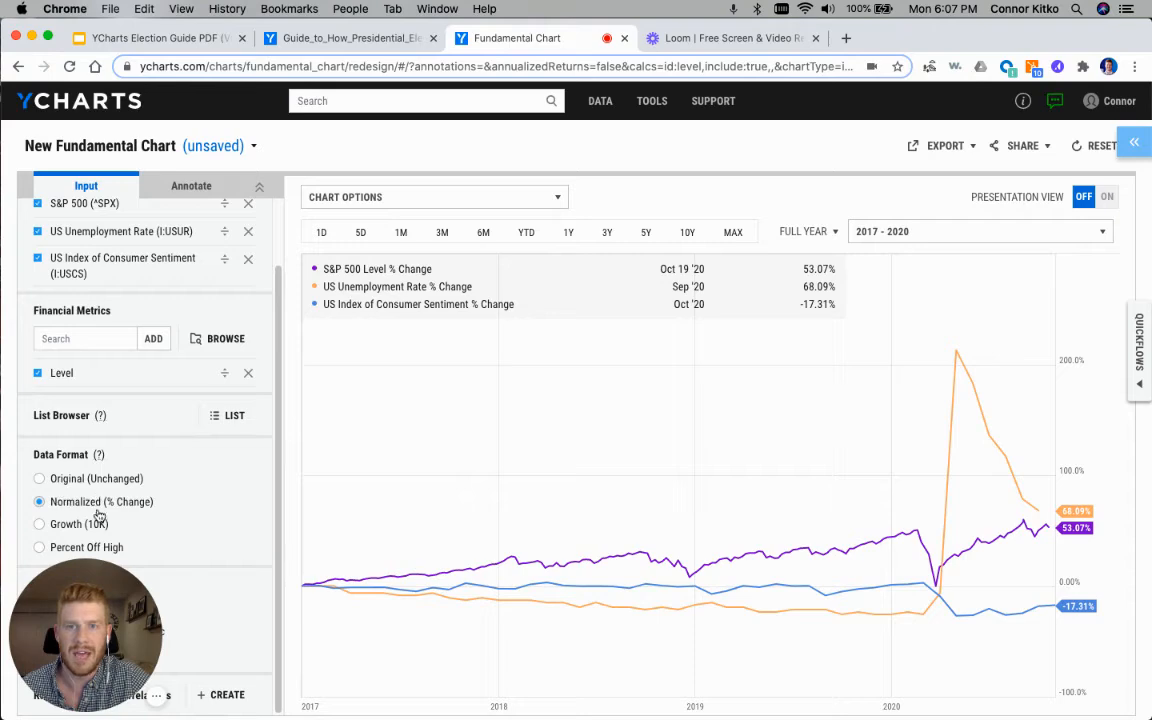
pyautogui.scroll(2, 155, 420)
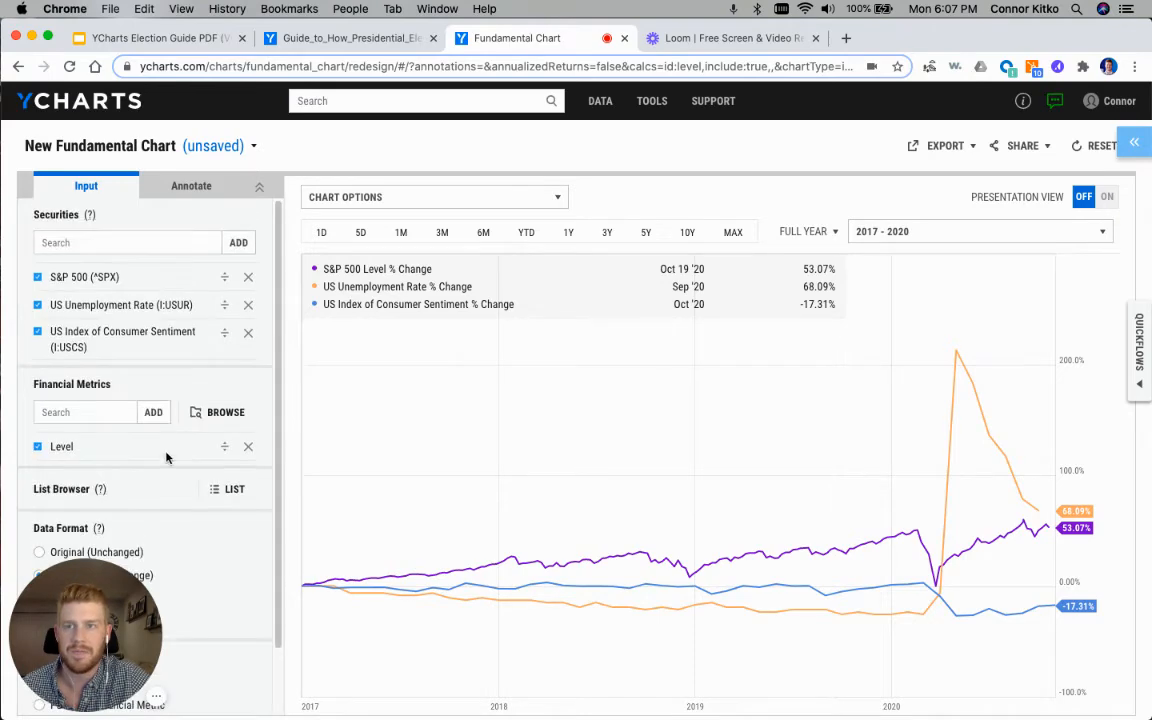
pyautogui.click(191, 186)
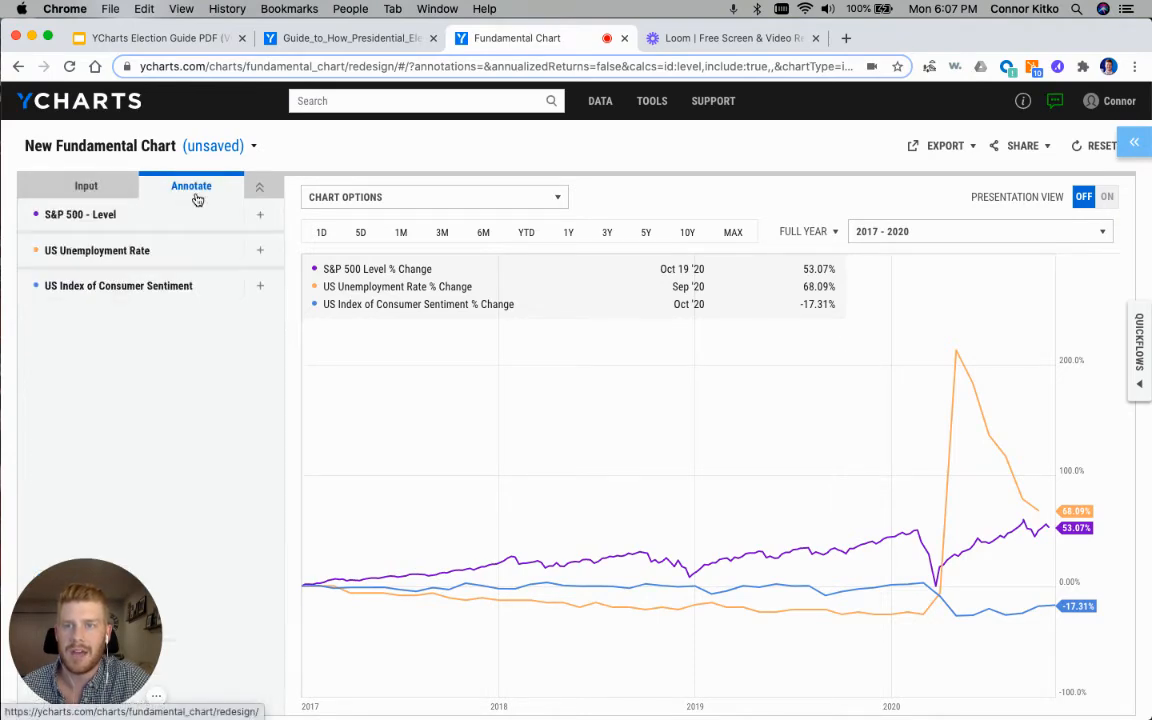
pyautogui.click(260, 250)
pyautogui.click(658, 230)
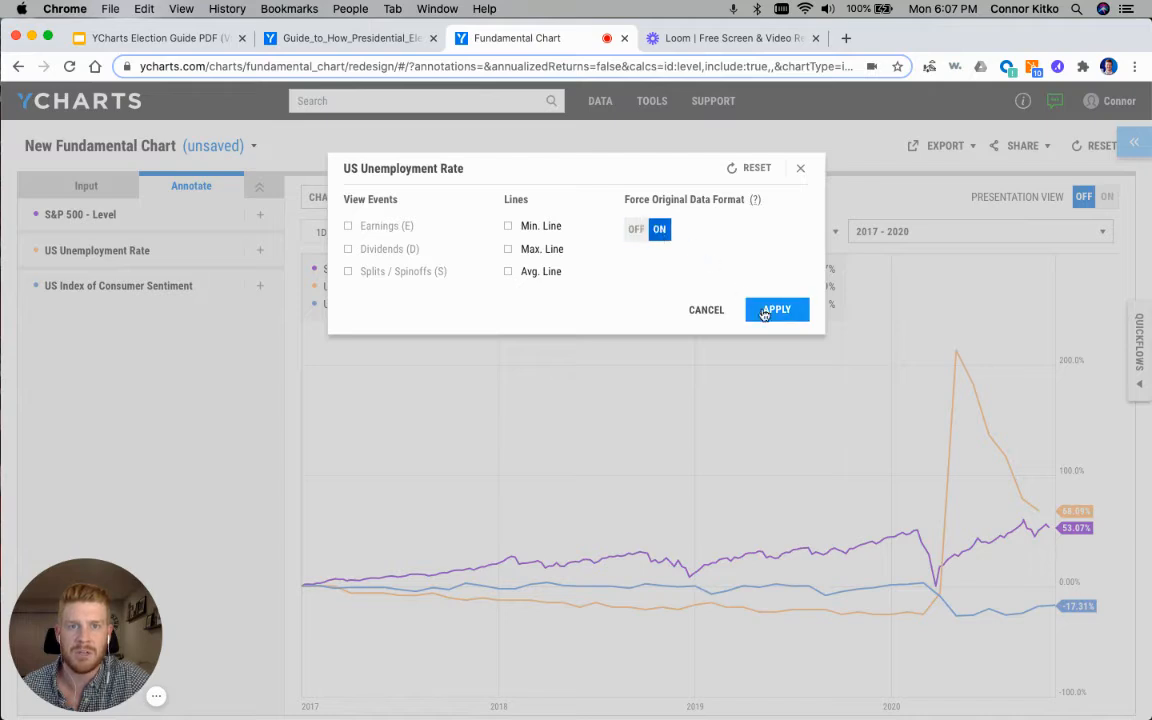
pyautogui.click(766, 311)
# Step: Return to the chart inputs and set the panel layout to Panel per Financial Metric
pyautogui.click(80, 190)
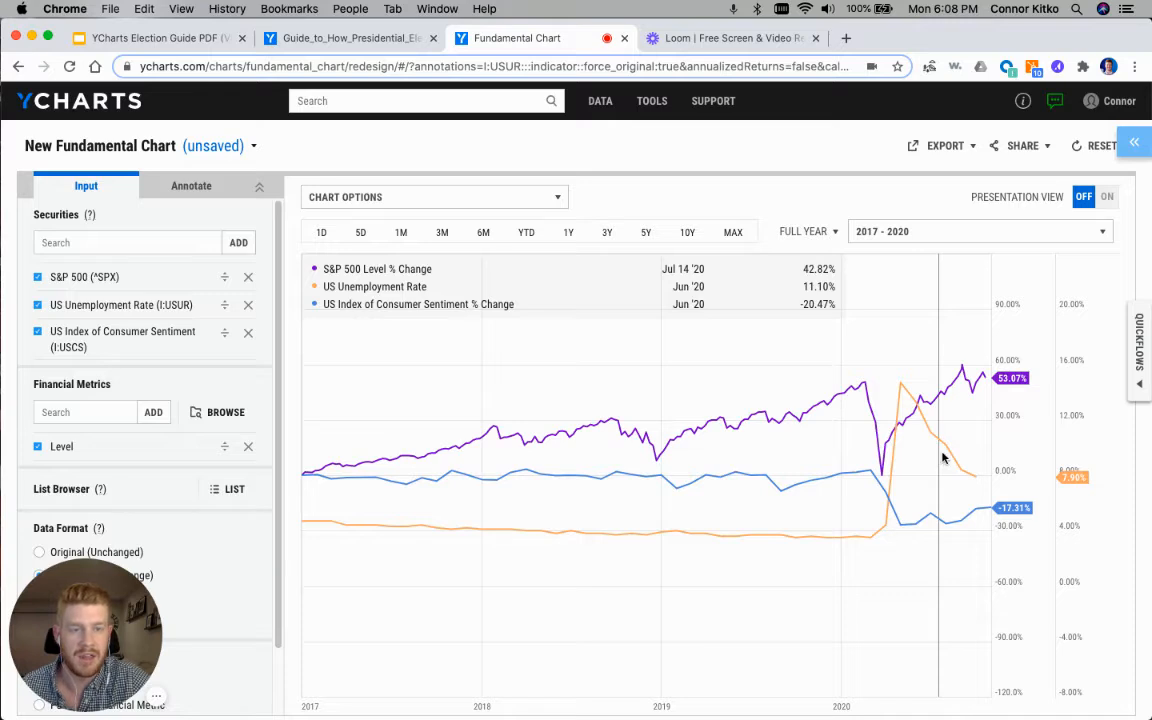
pyautogui.click(31, 581)
pyautogui.scroll(-2, 105, 540)
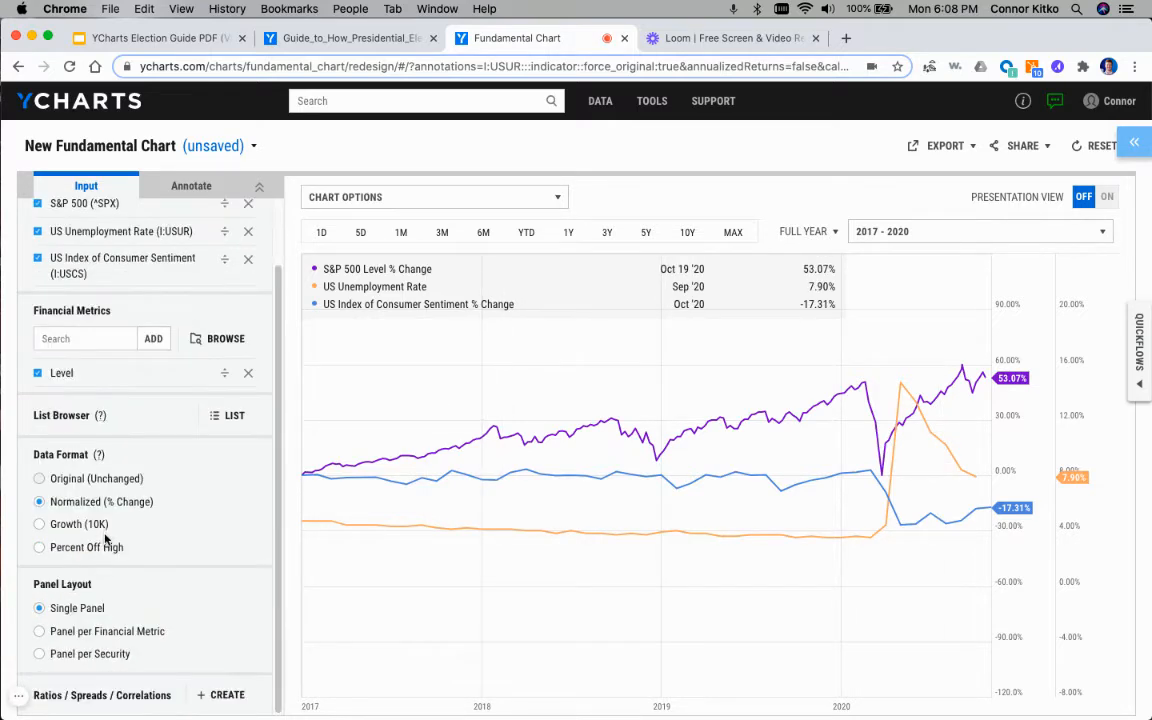
pyautogui.click(95, 634)
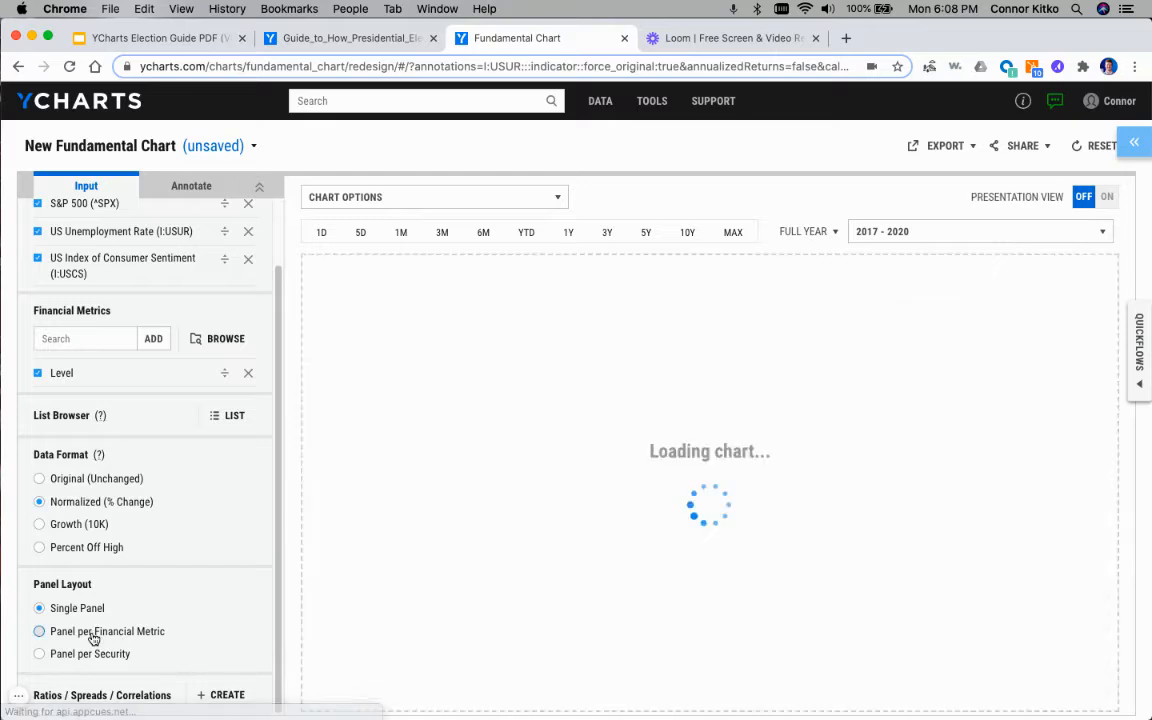
pyautogui.click(58, 699)
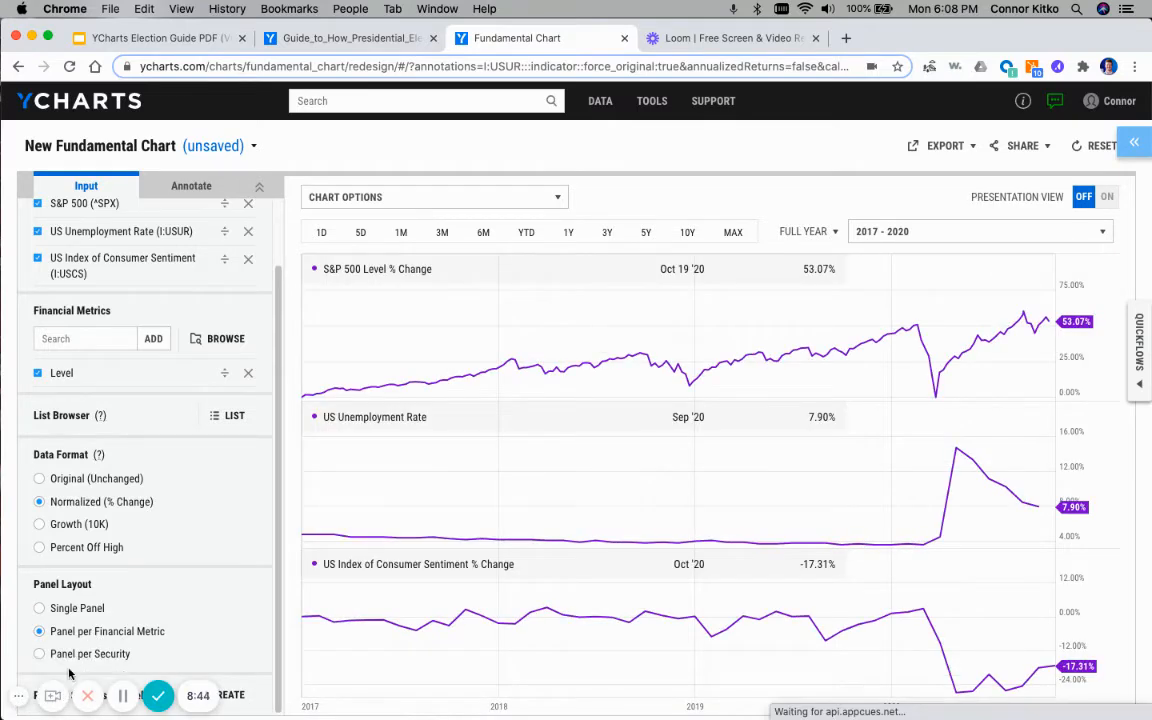
pyautogui.click(106, 647)
pyautogui.click(135, 603)
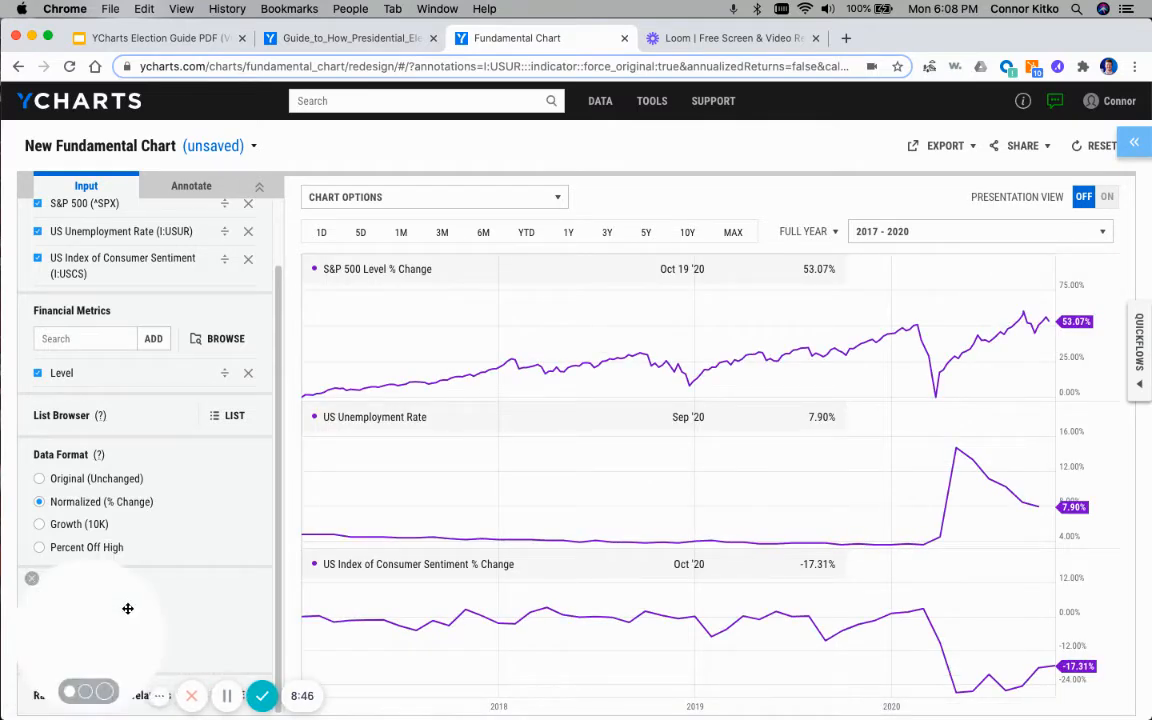
pyautogui.click(156, 695)
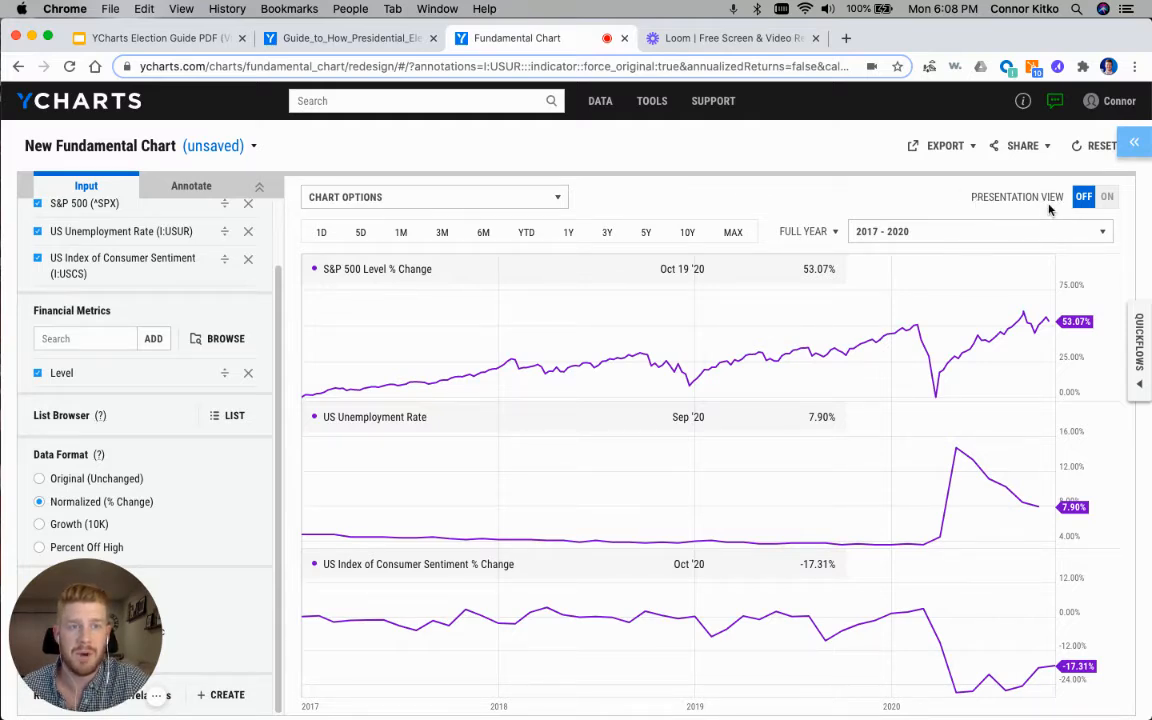
# Step: Turn on Presentation View and title the chart "Trump Presidency - Major Market Indicators"
pyautogui.click(1107, 197)
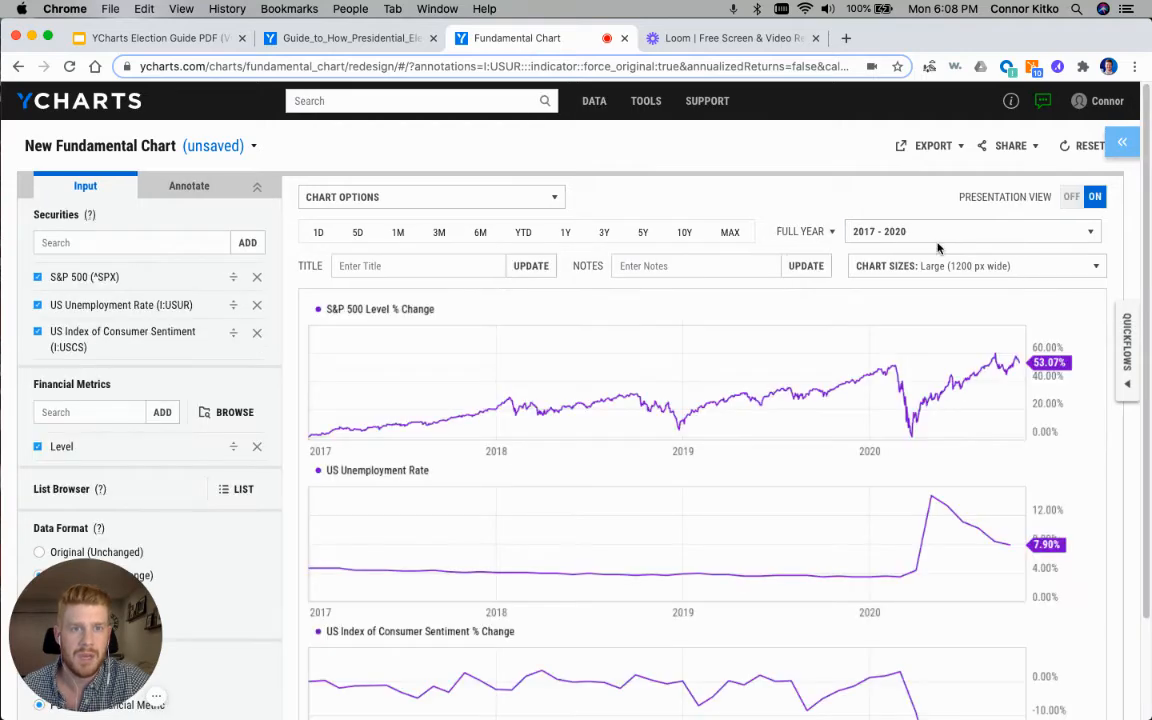
pyautogui.click(438, 266)
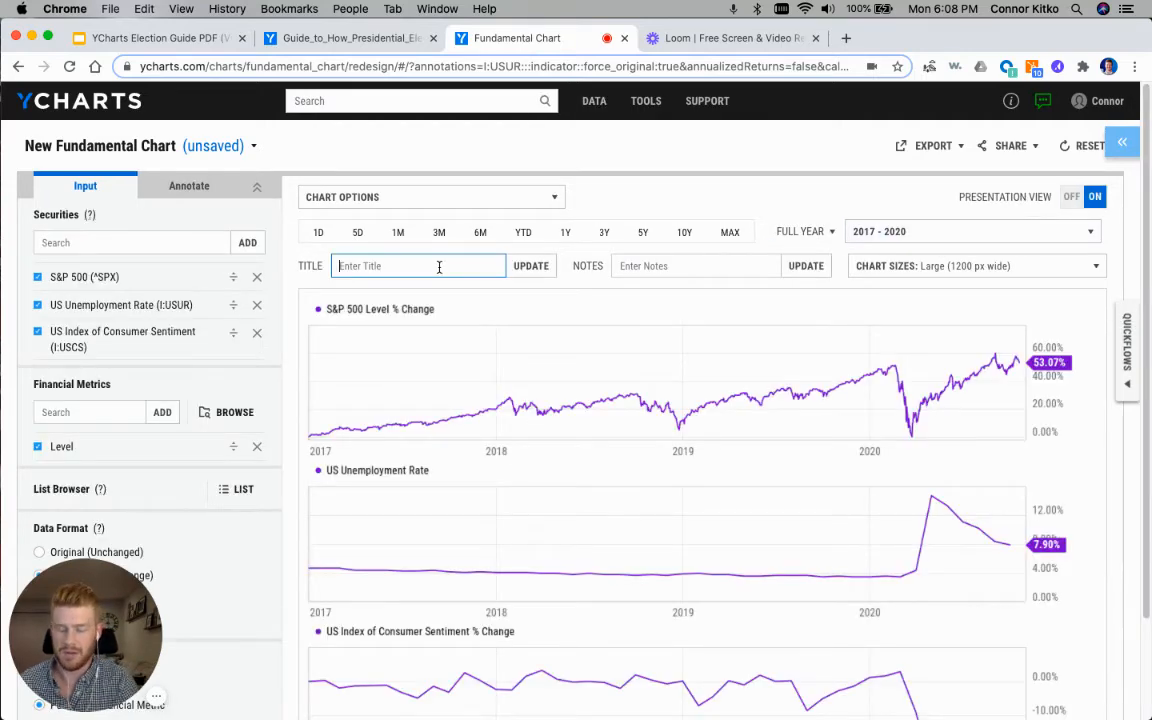
pyautogui.write('Trump Presi')
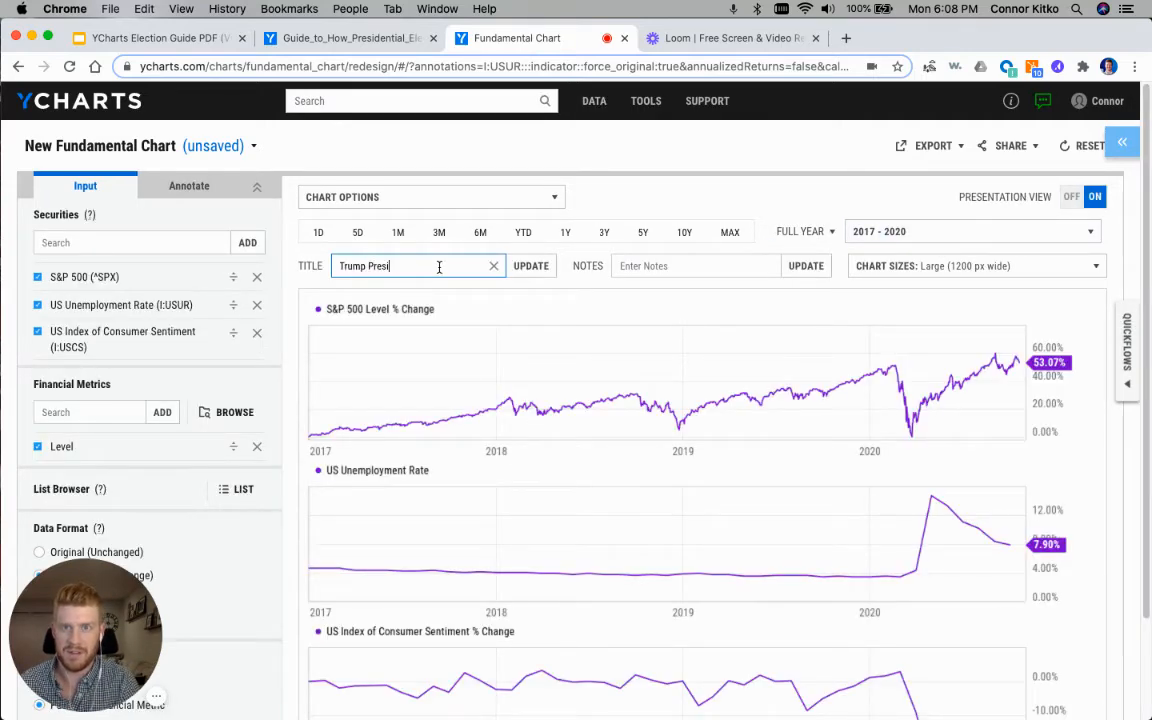
pyautogui.write('dency - ')
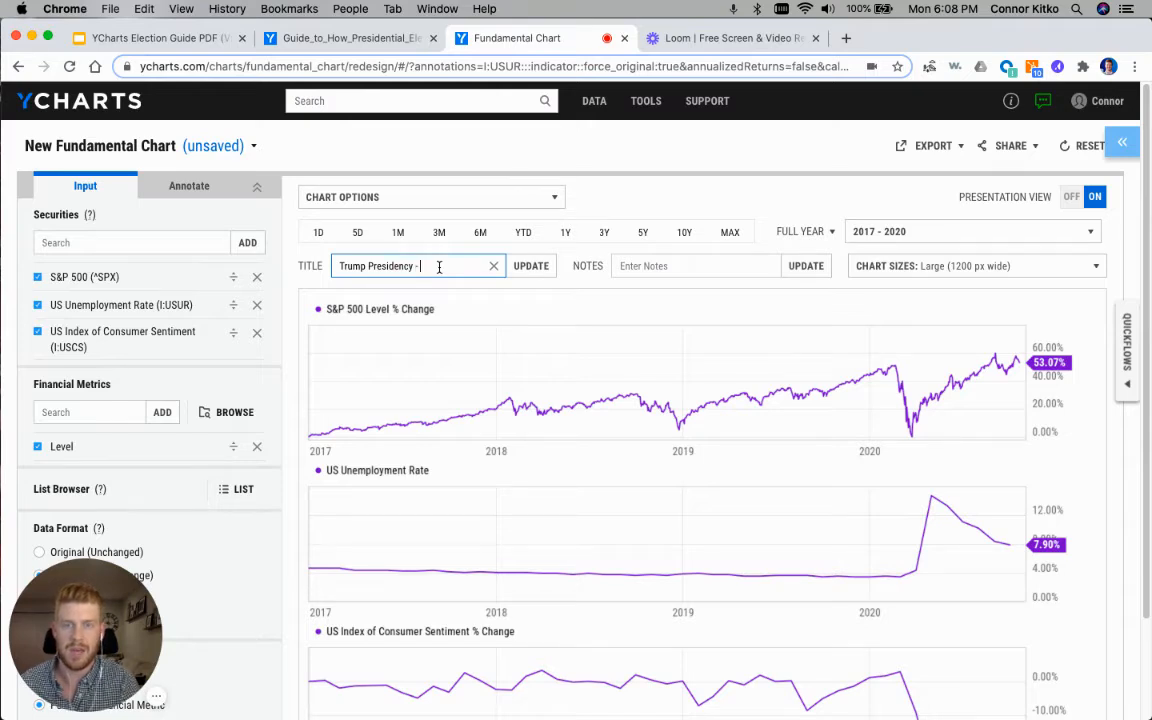
pyautogui.write('Major M')
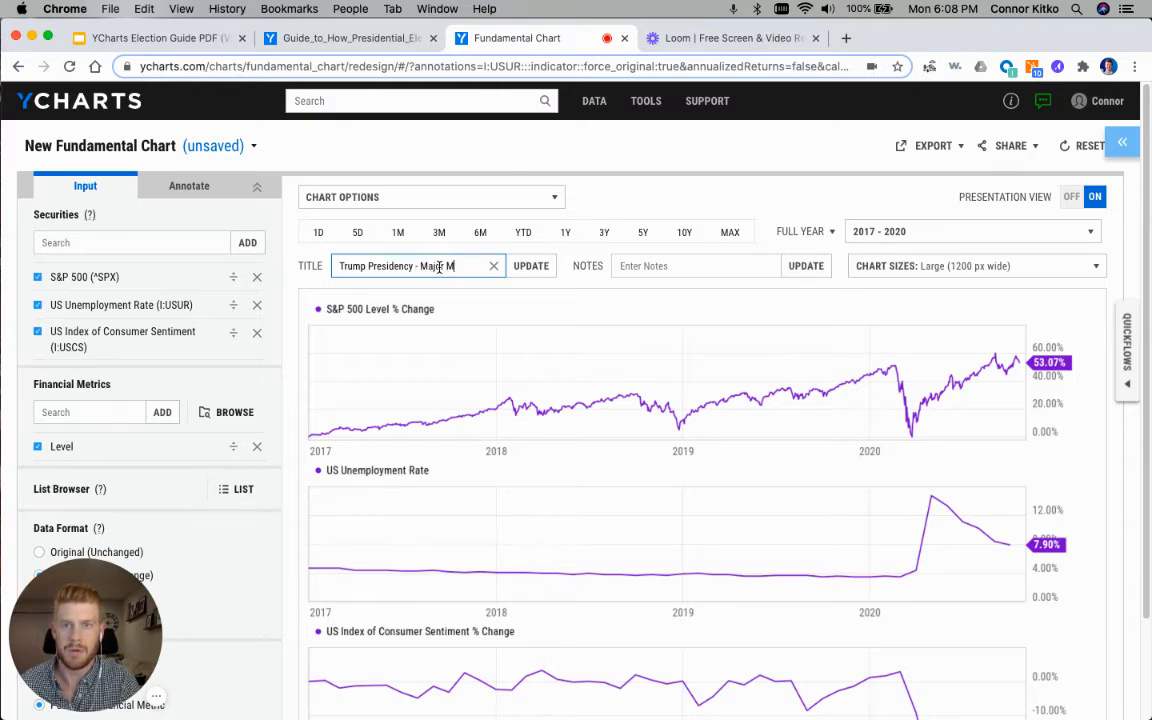
pyautogui.write('ajk')
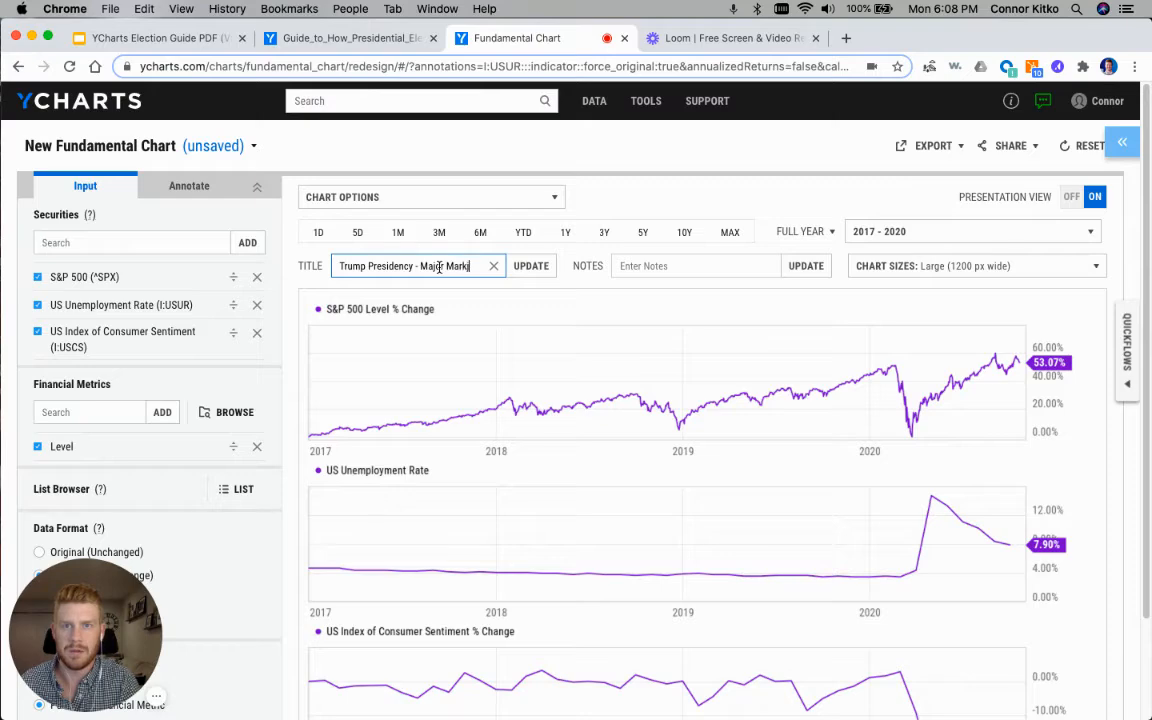
pyautogui.write('et Indicators')
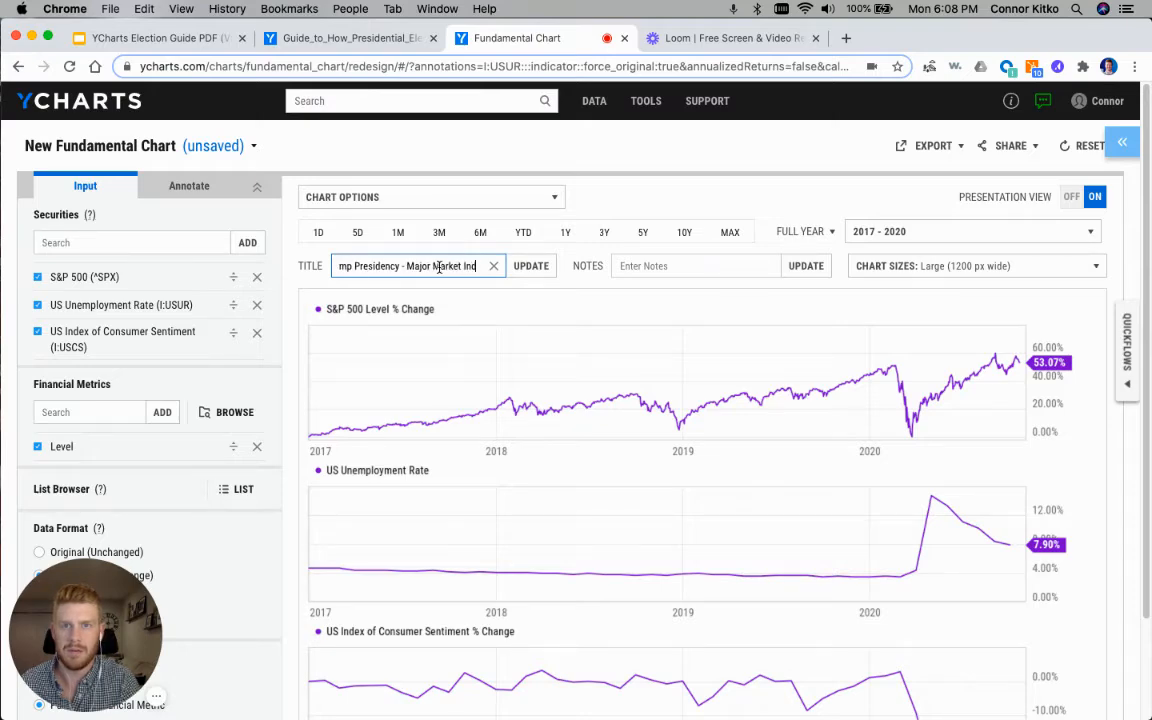
pyautogui.press('Return')
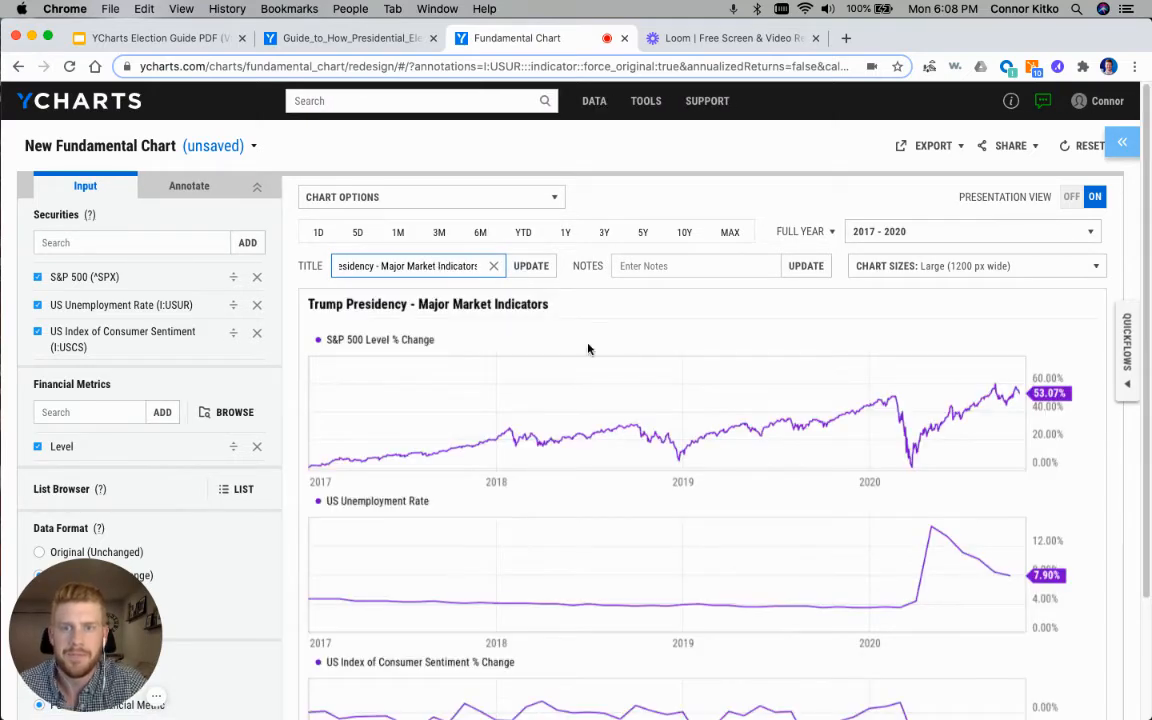
pyautogui.scroll(-3, 585, 330)
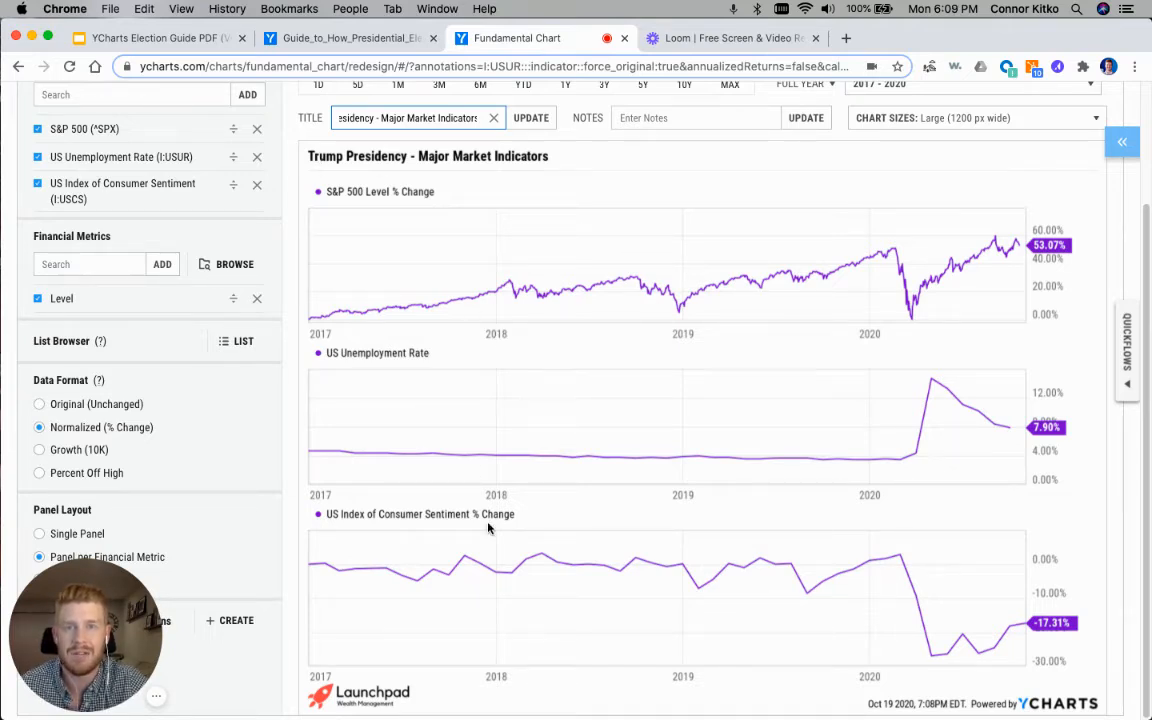
pyautogui.scroll(3, 600, 505)
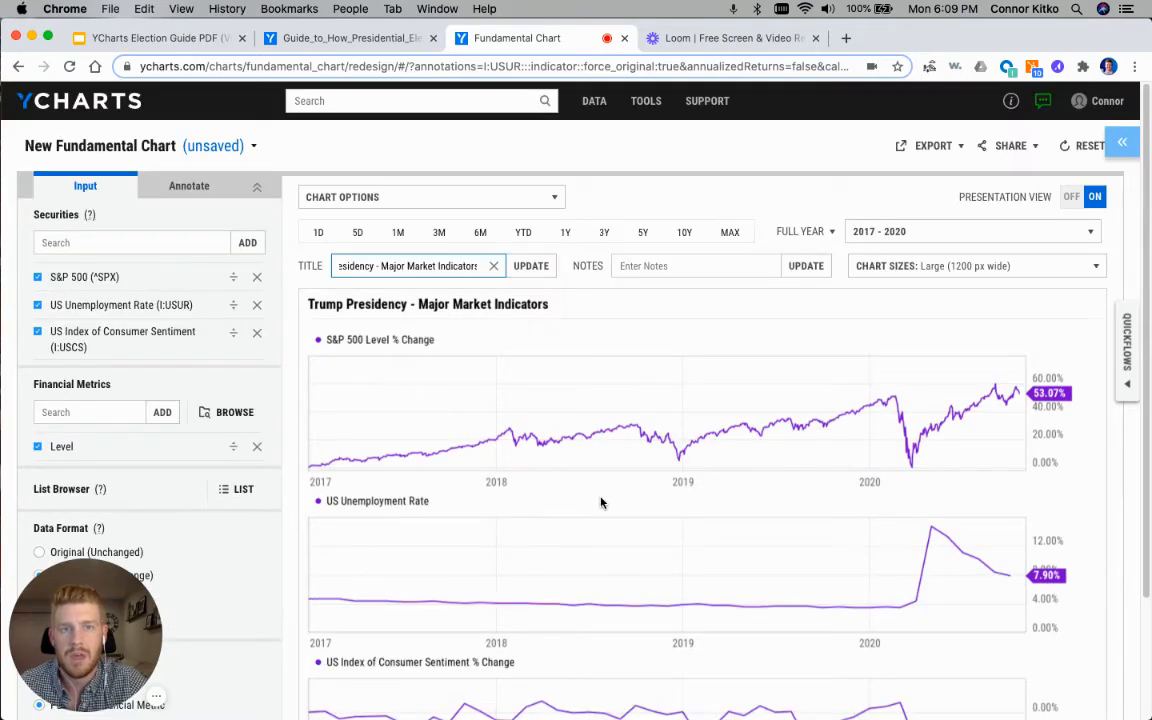
pyautogui.click(913, 147)
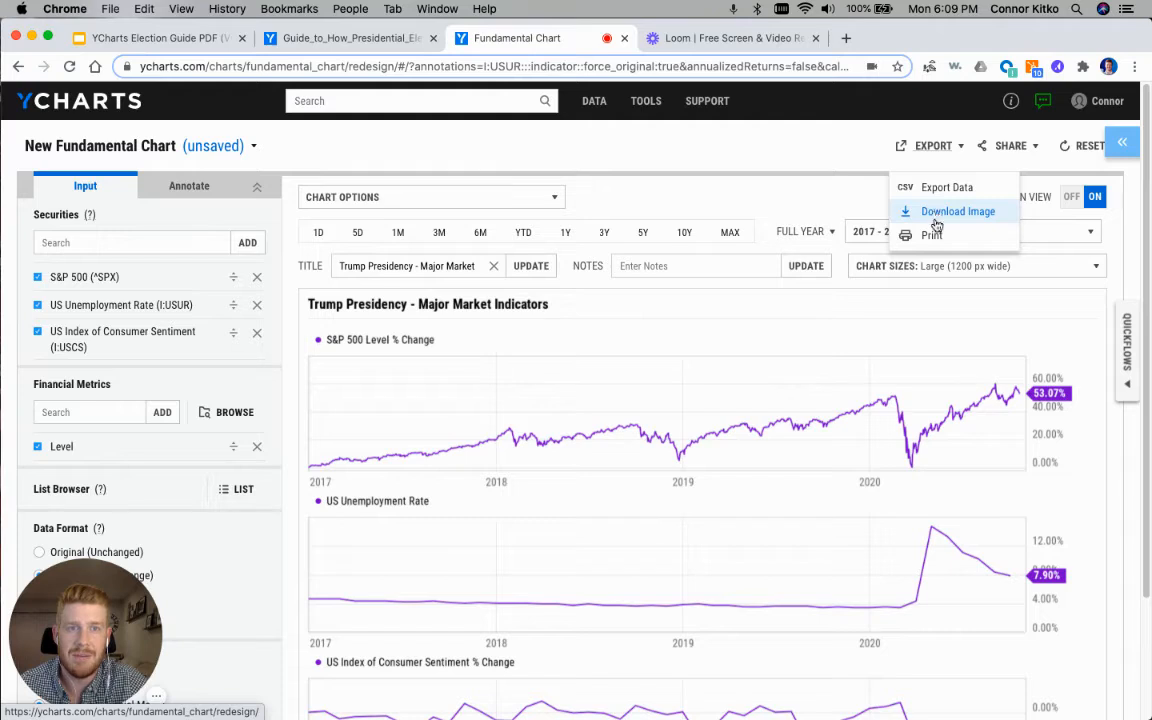
pyautogui.click(708, 171)
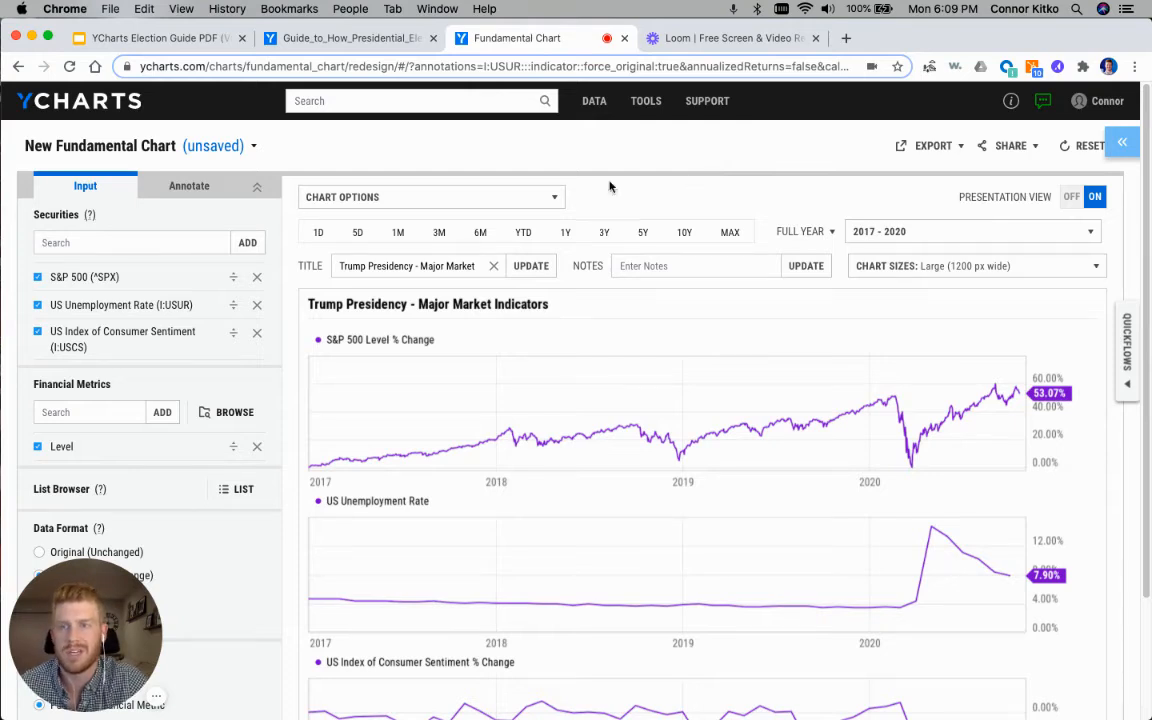
# Step: Search the securities for "client portf" and add the Client Portfolio - Growth Strategy model portfolio to the chart
pyautogui.click(86, 242)
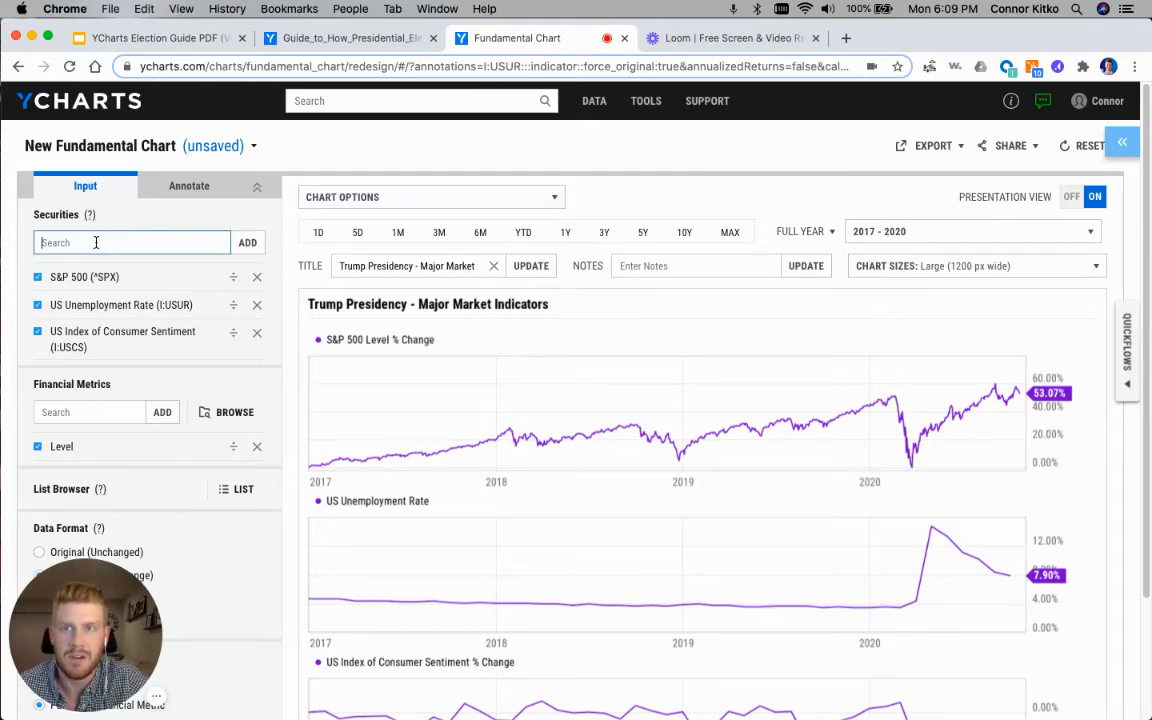
pyautogui.write('client portf')
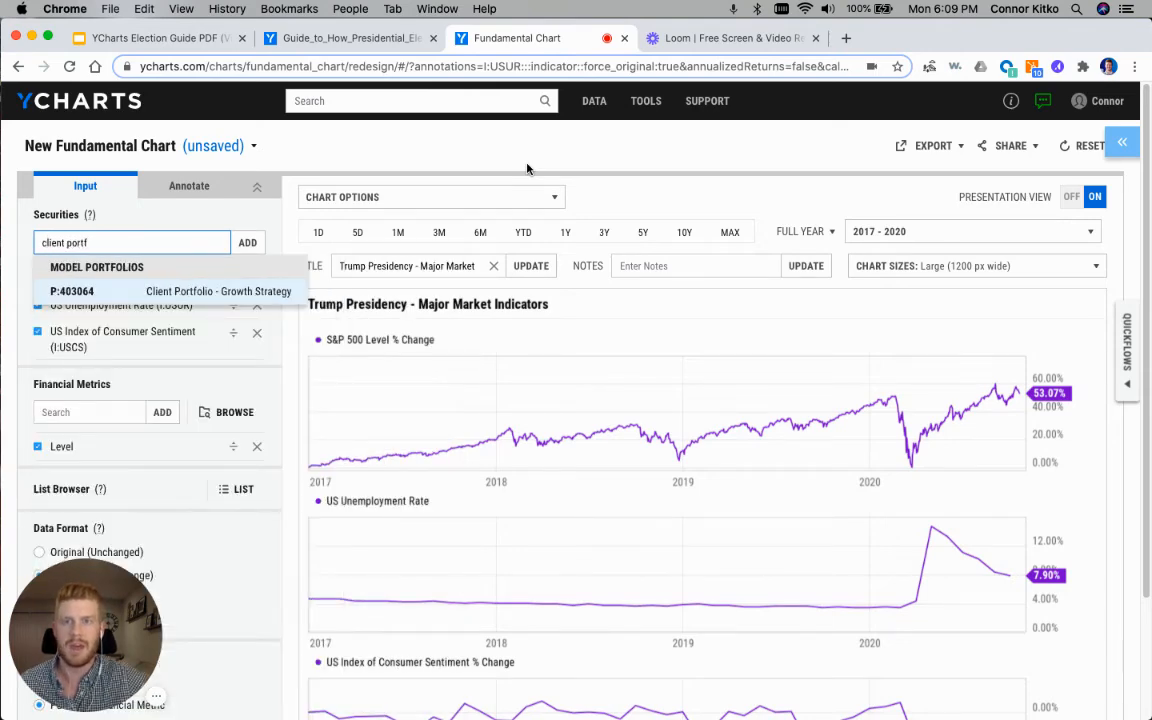
pyautogui.click(231, 292)
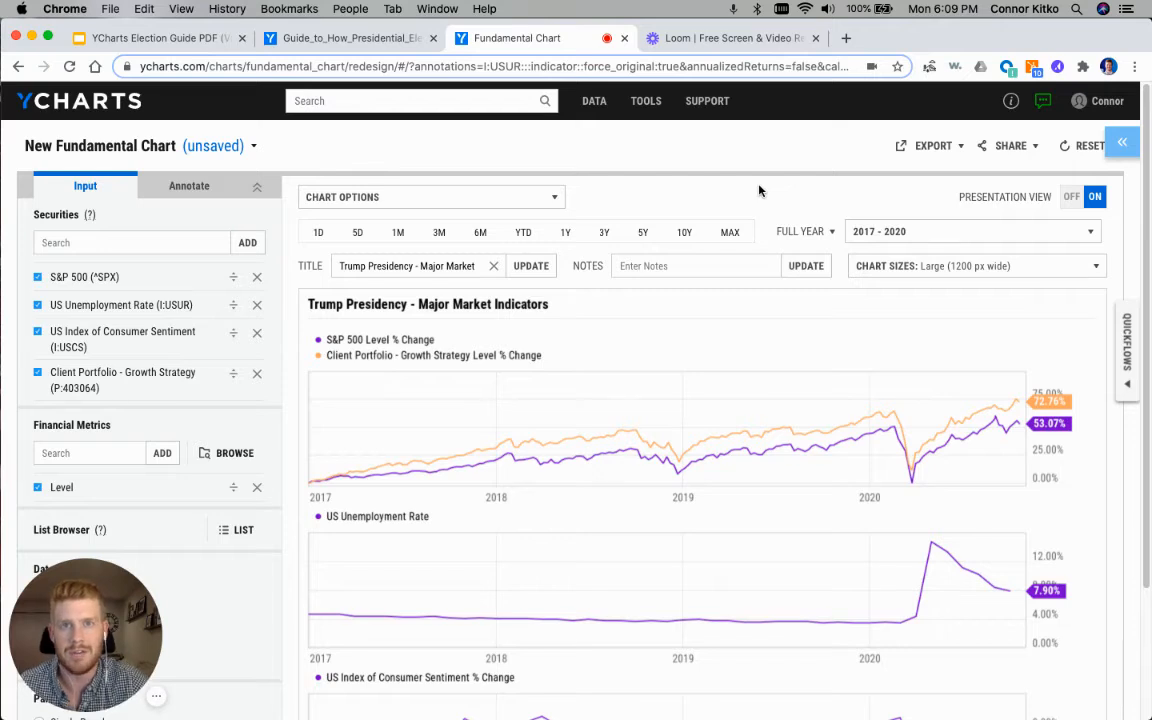
pyautogui.moveTo(646, 101)
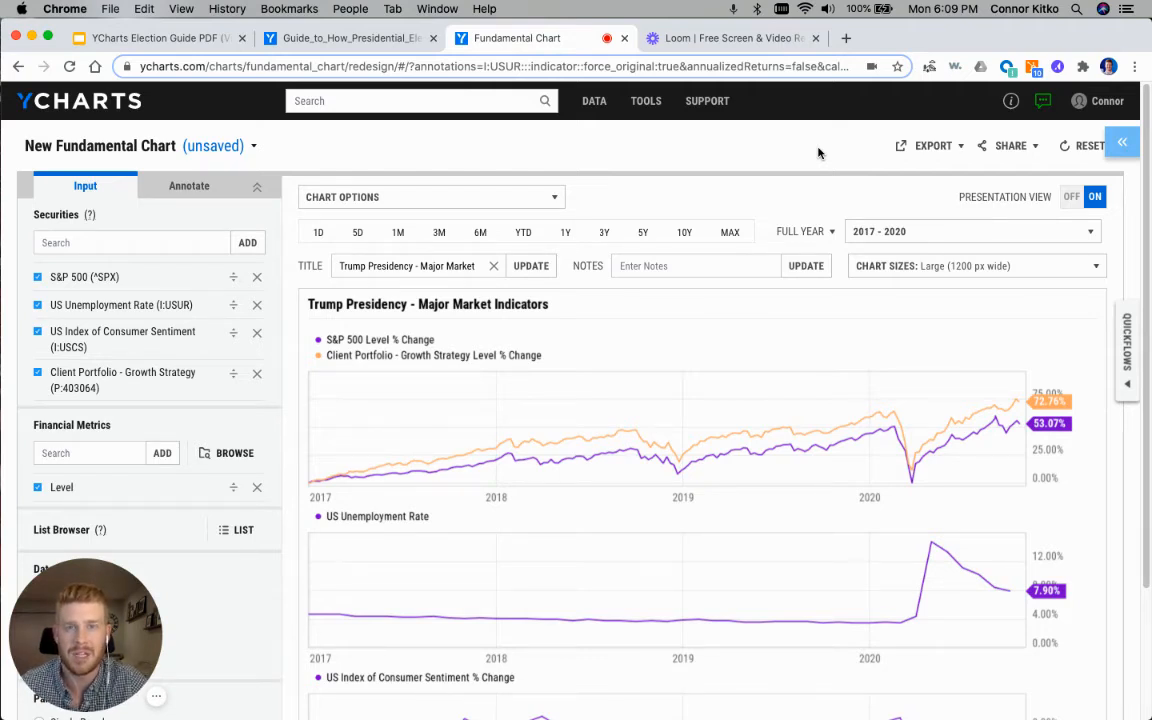
pyautogui.scroll(-3, 818, 152)
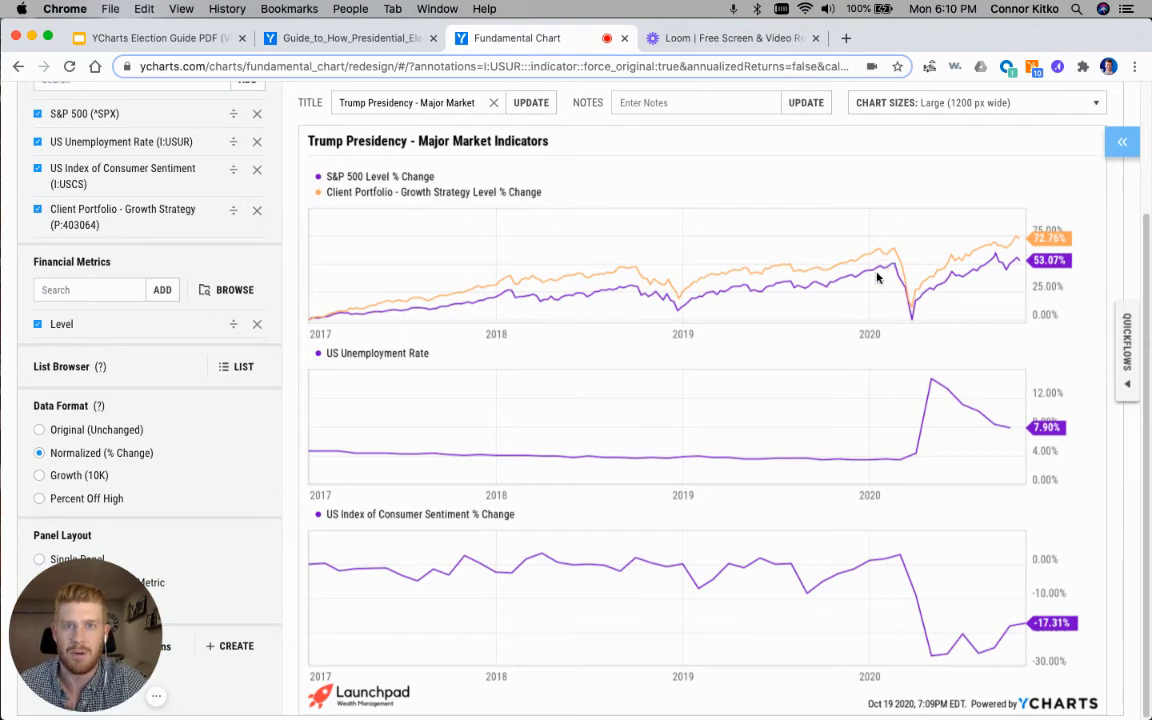
pyautogui.scroll(3, 727, 330)
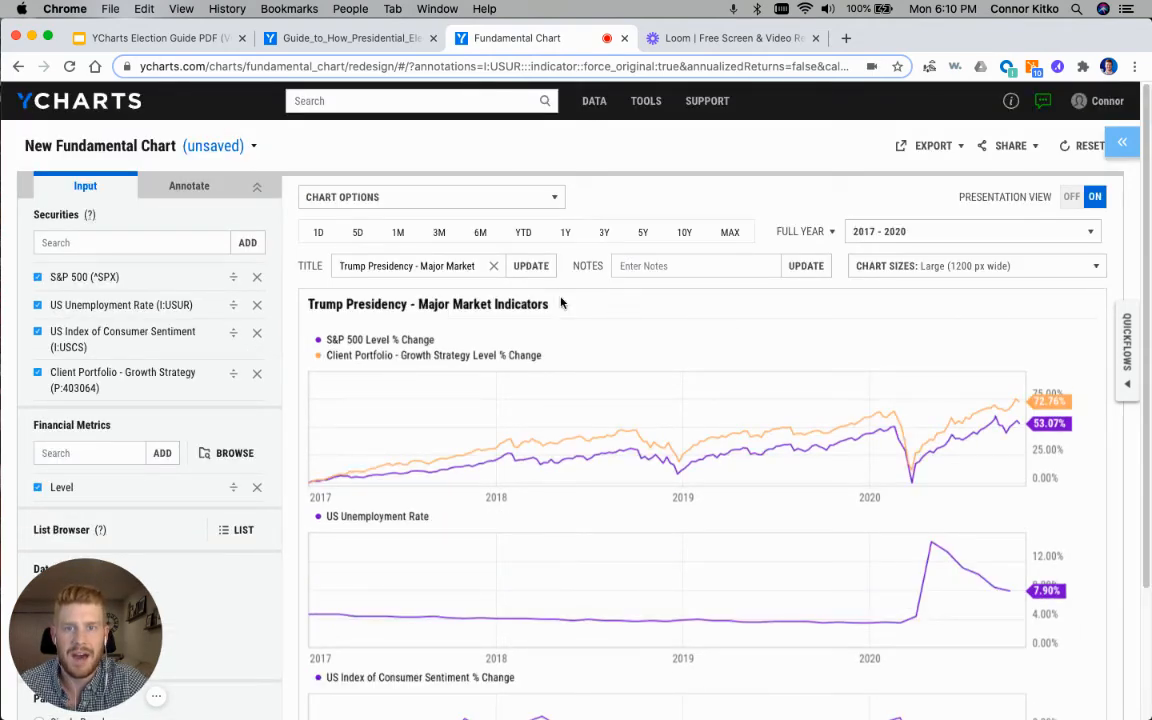
# Step: Set the chart's full-year range to 2009 - 2016
pyautogui.click(900, 232)
pyautogui.scroll(3, 893, 361)
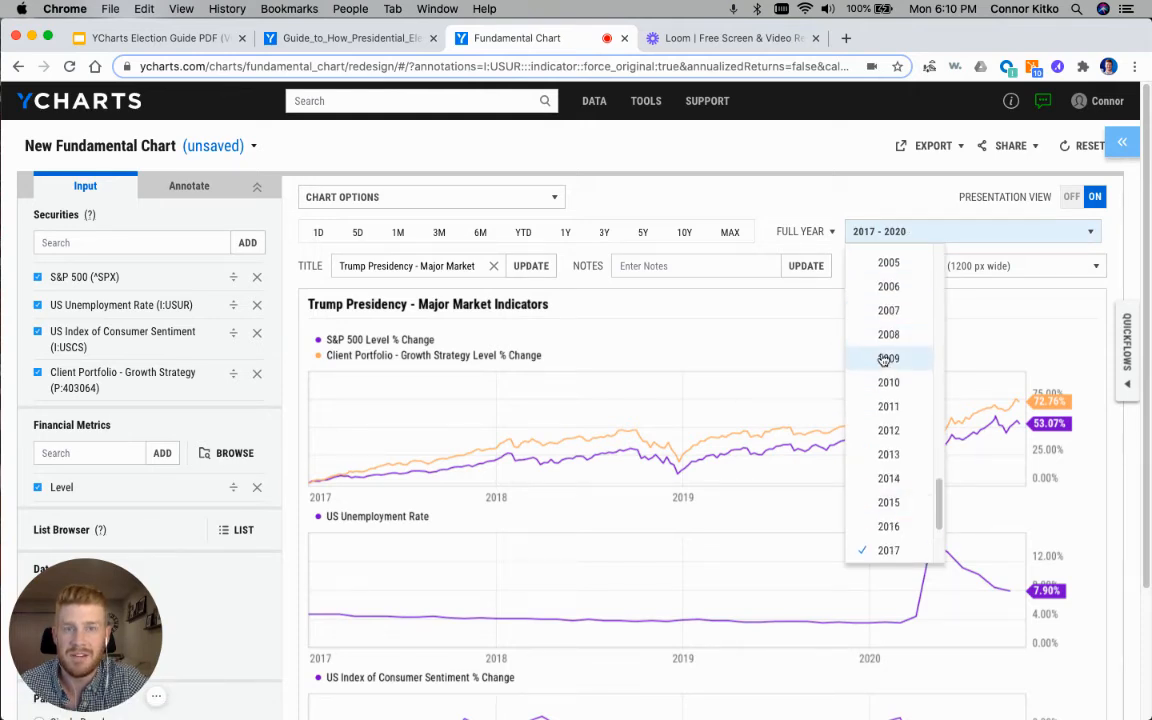
pyautogui.click(892, 358)
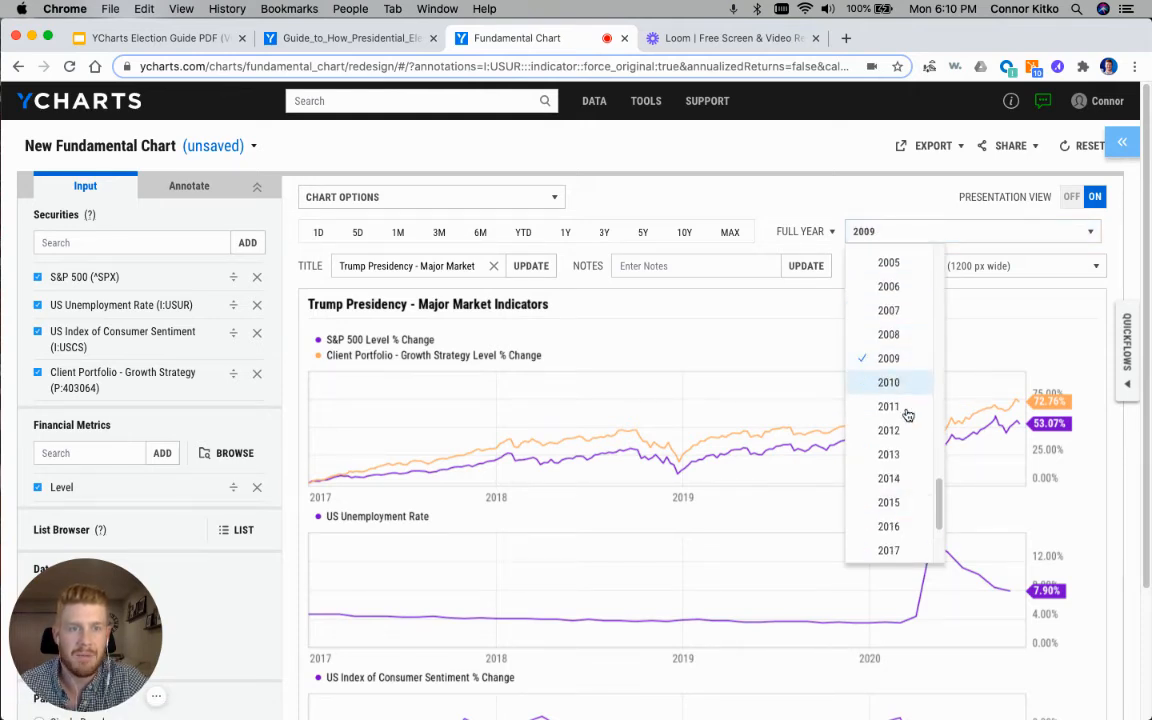
pyautogui.click(903, 555)
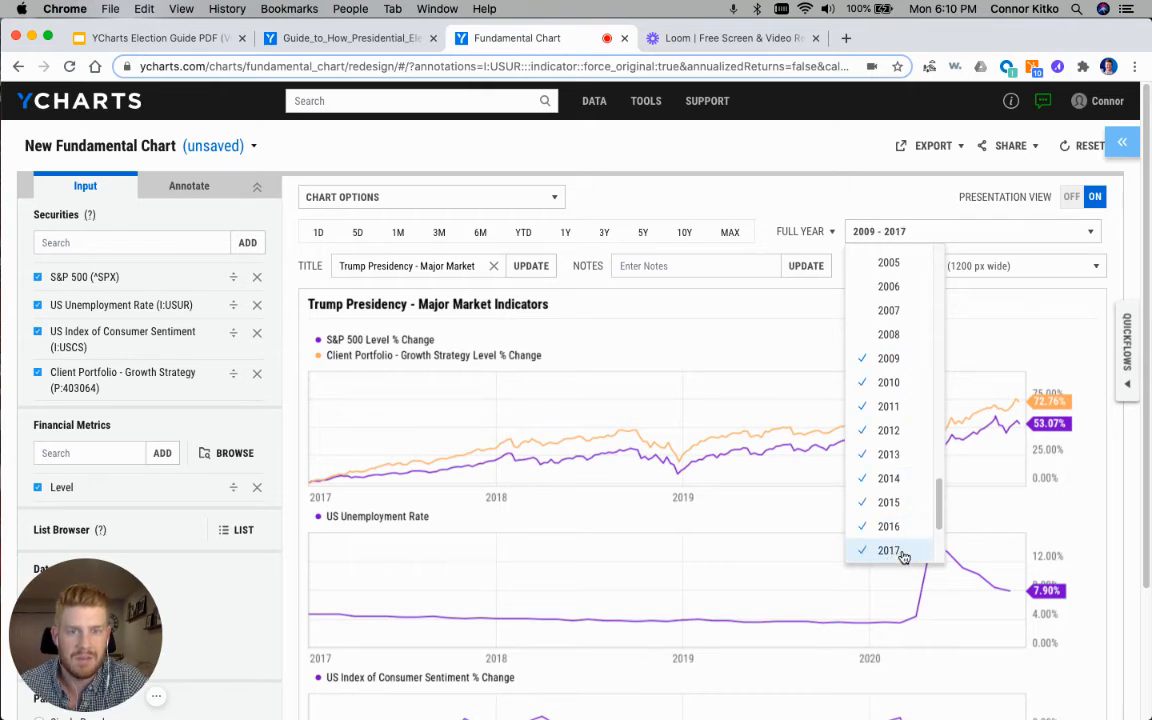
pyautogui.click(900, 527)
pyautogui.click(892, 360)
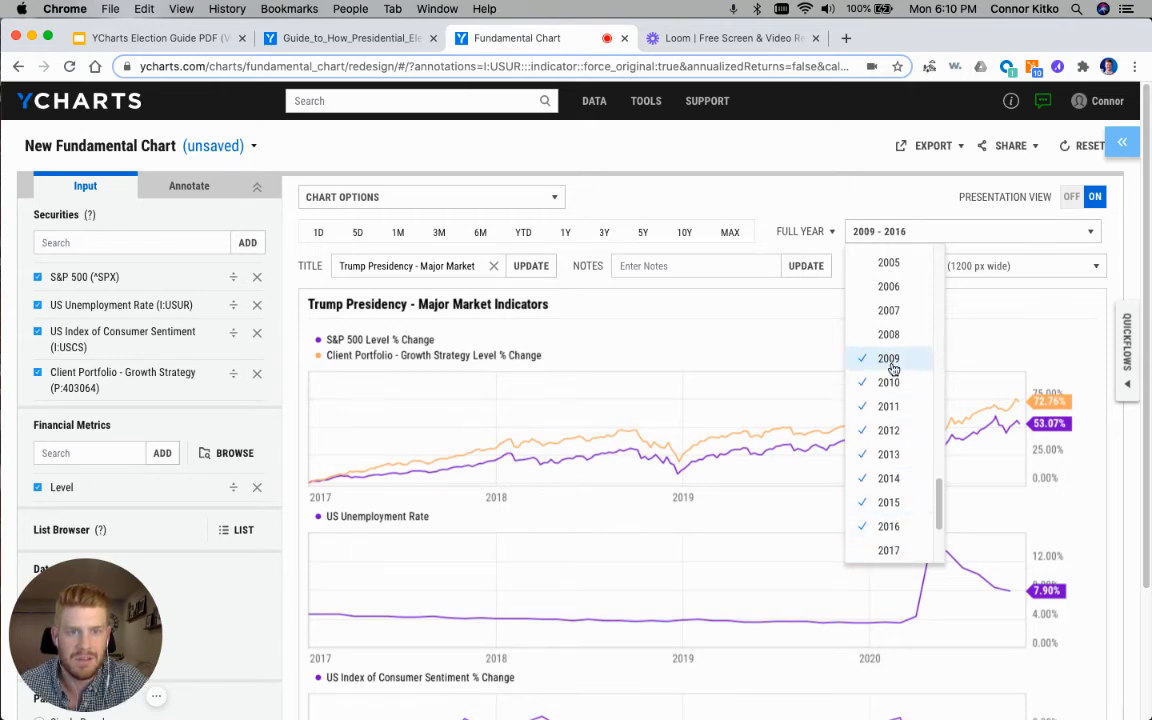
pyautogui.click(725, 348)
# Step: Replace "Trump" with "Obama" in the chart title so it reads "Obama Presidency - Major Market Indicators"
pyautogui.scroll(-3, 860, 370)
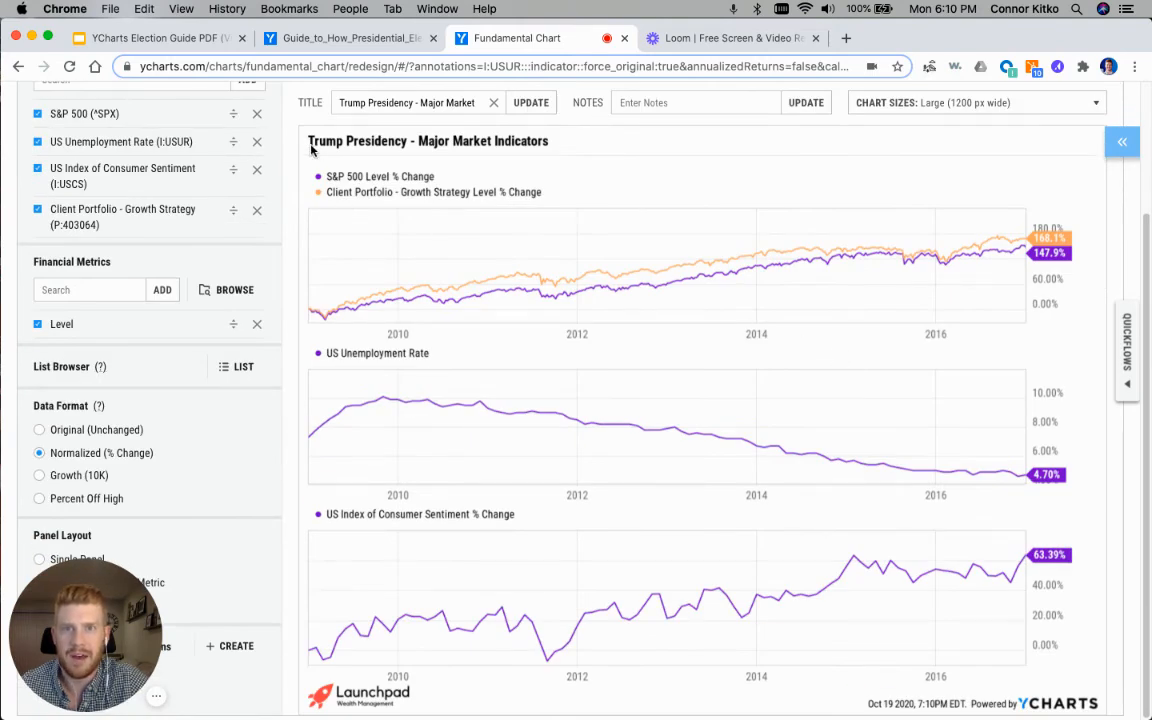
pyautogui.doubleClick(352, 102)
pyautogui.scroll(2, 228, 90)
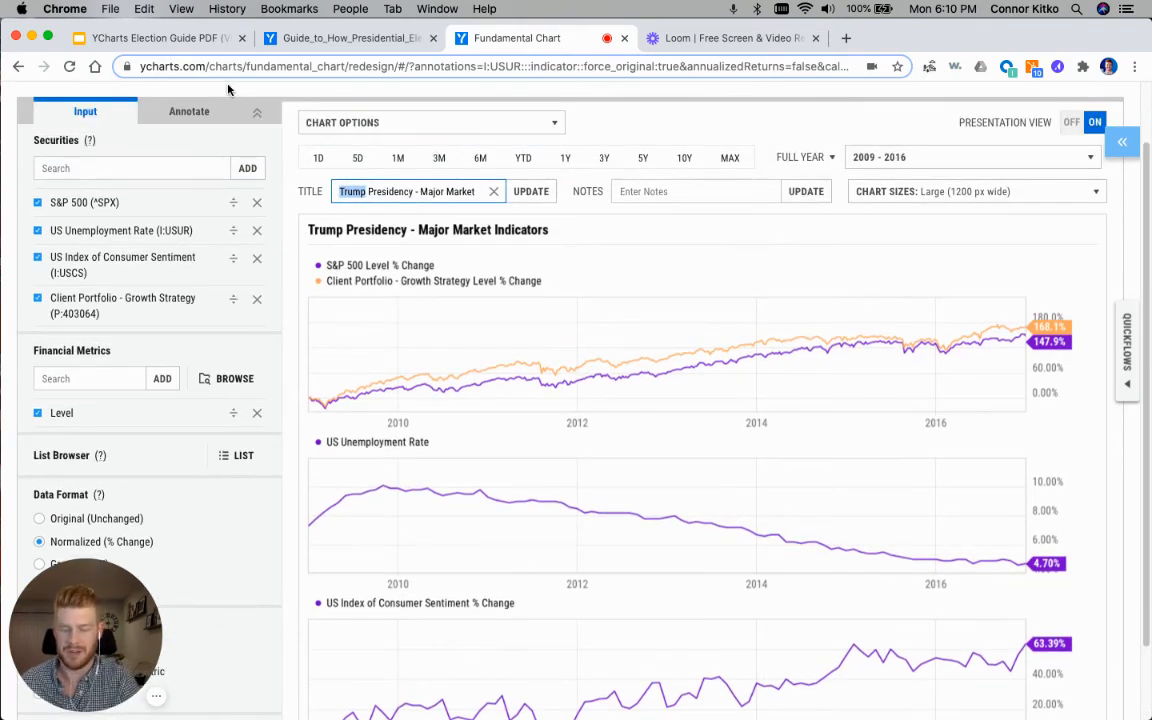
pyautogui.write('Obama')
pyautogui.press('Return')
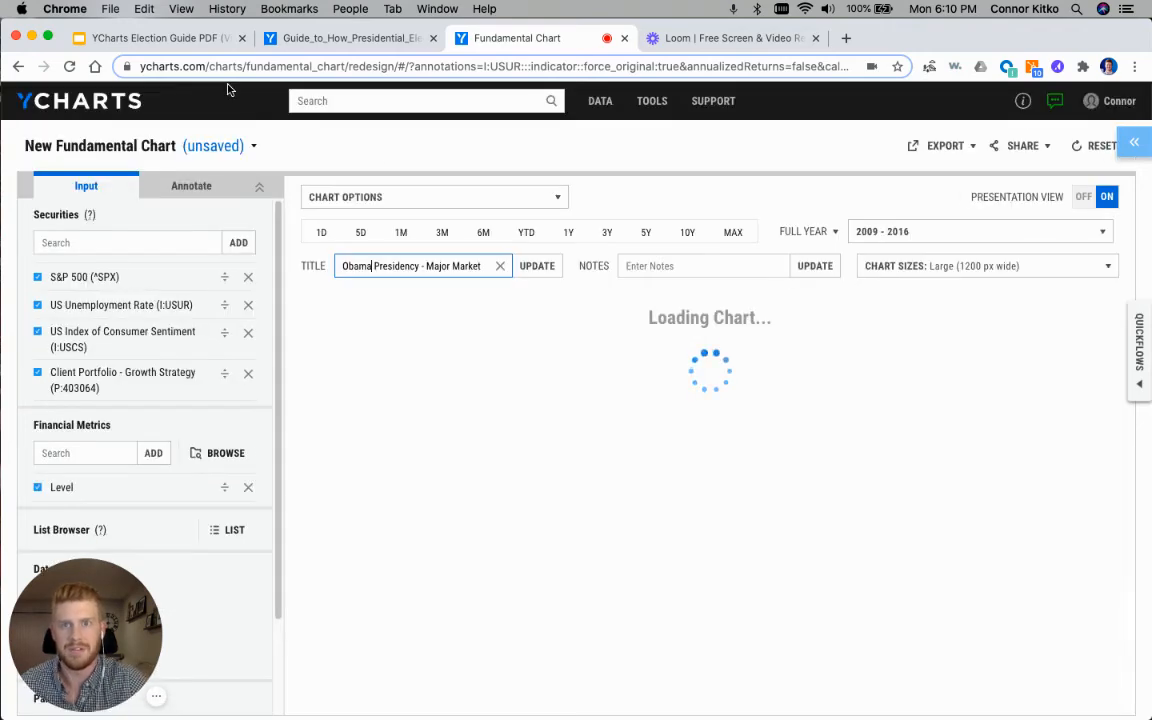
pyautogui.scroll(-3, 630, 345)
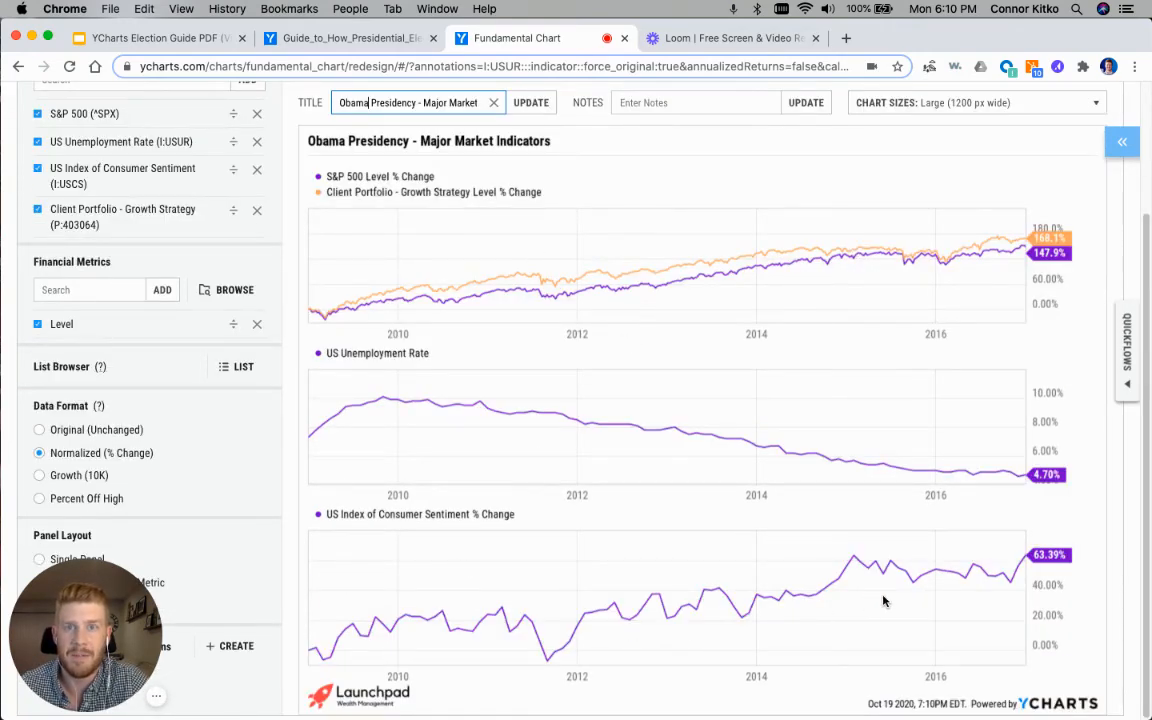
pyautogui.scroll(3, 789, 363)
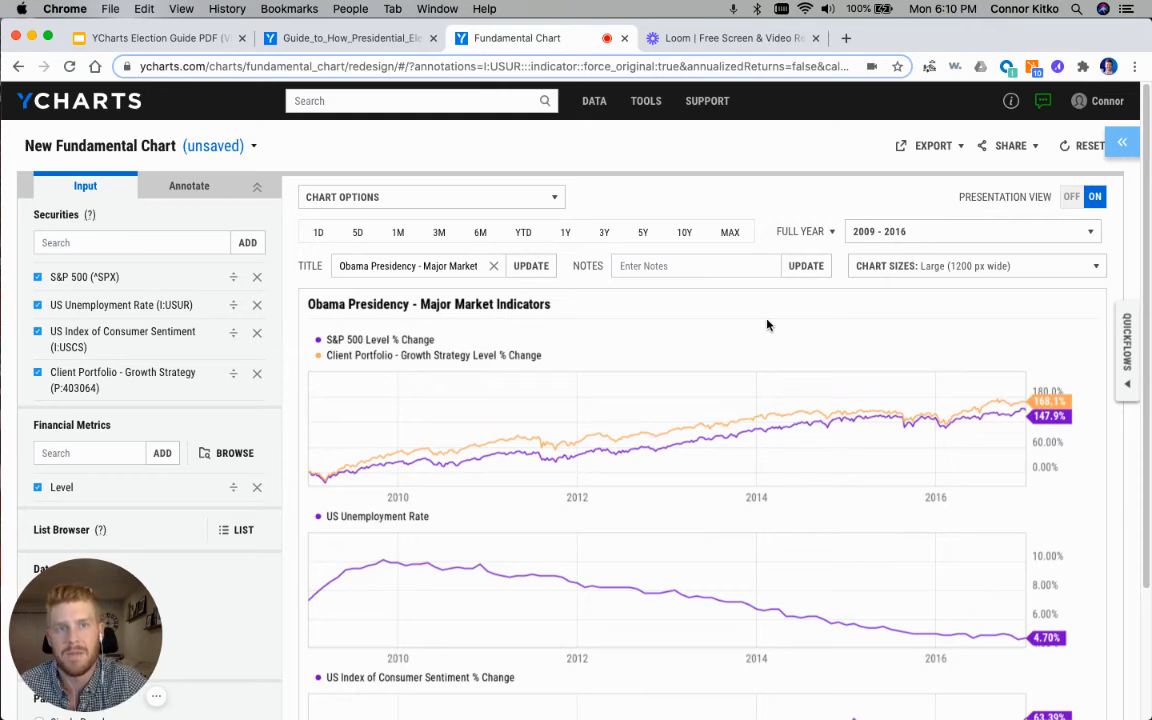
# Step: Open Quickflows, clear the preset security, and search "client portfol" to select Client Portfolio - Growth Strategy
pyautogui.click(1127, 345)
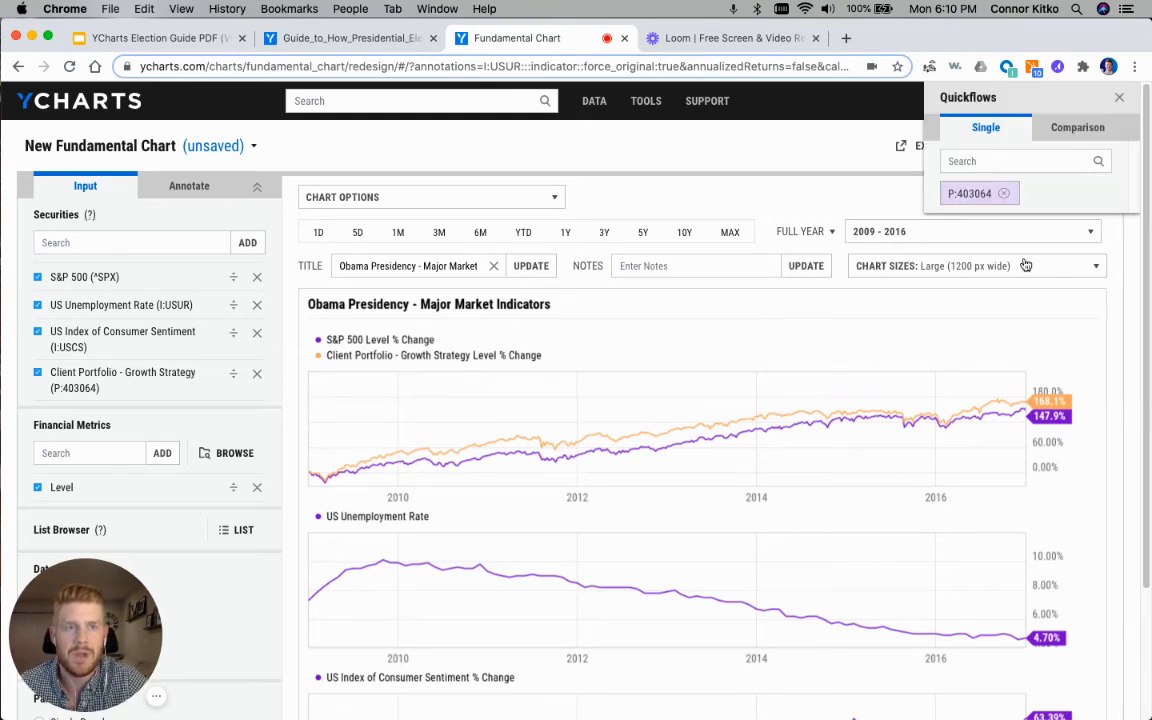
pyautogui.click(1000, 189)
pyautogui.click(993, 163)
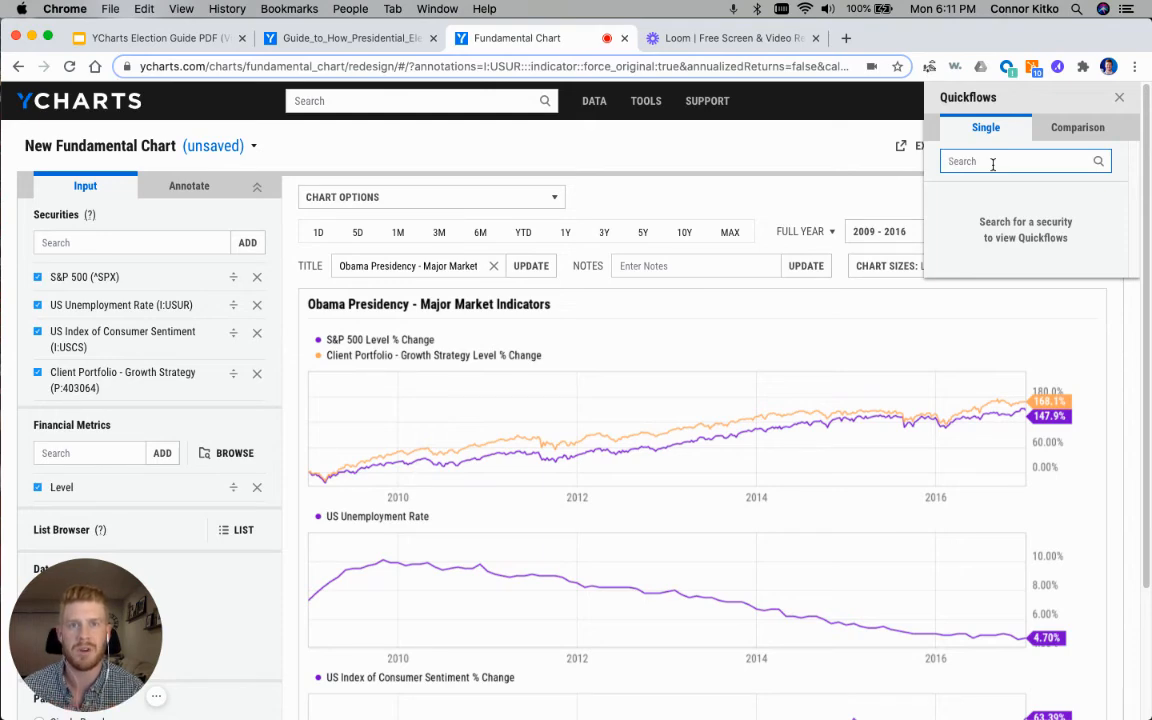
pyautogui.write('c')
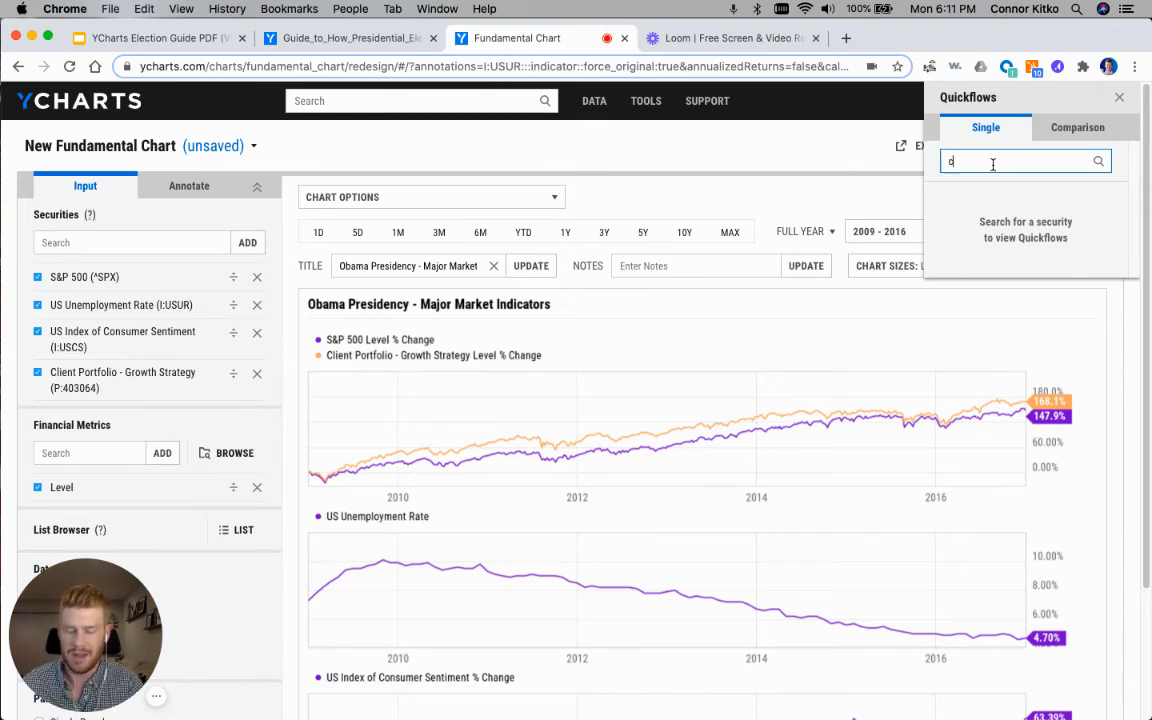
pyautogui.write('lient port')
pyautogui.write('fol')
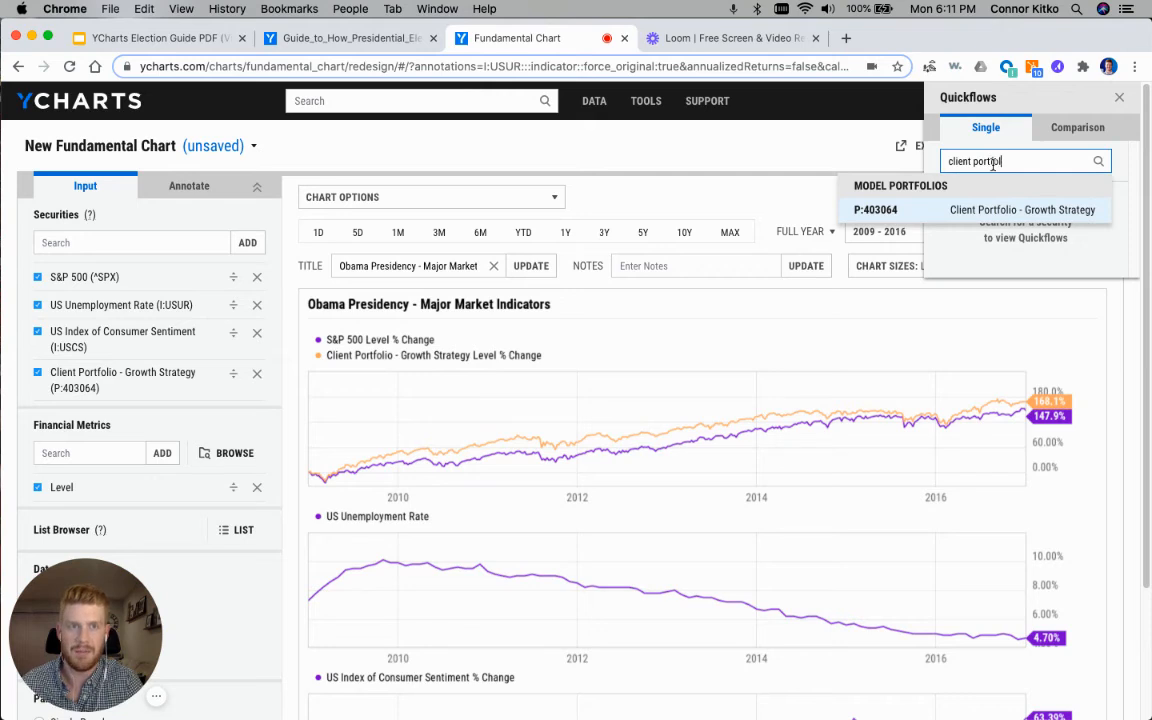
pyautogui.click(1015, 211)
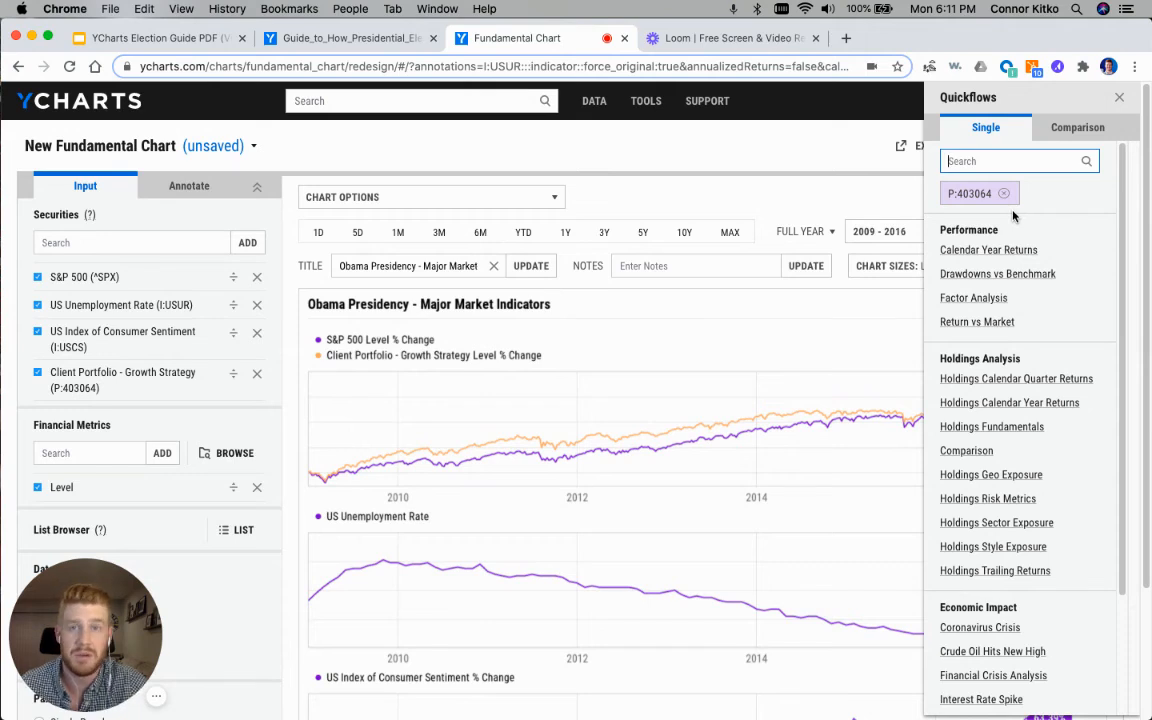
# Step: Run the Coronavirus Crisis Quickflow under Economic Impact for the client portfolio
pyautogui.scroll(-1, 985, 245)
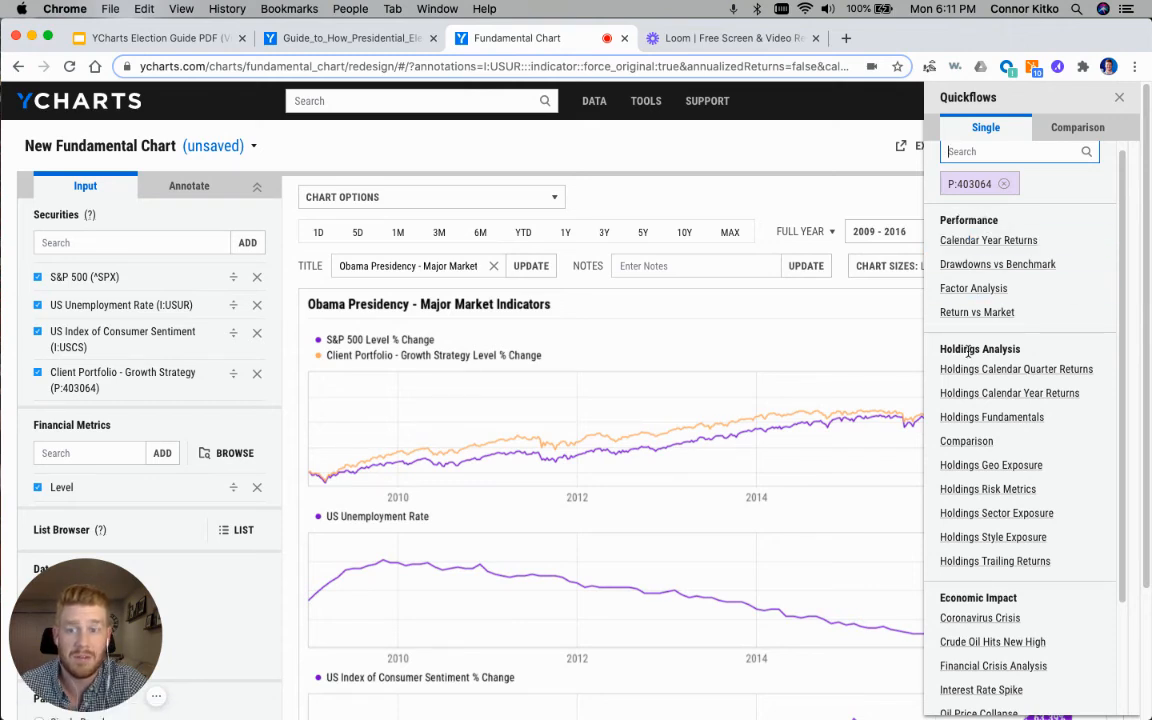
pyautogui.scroll(-3, 972, 400)
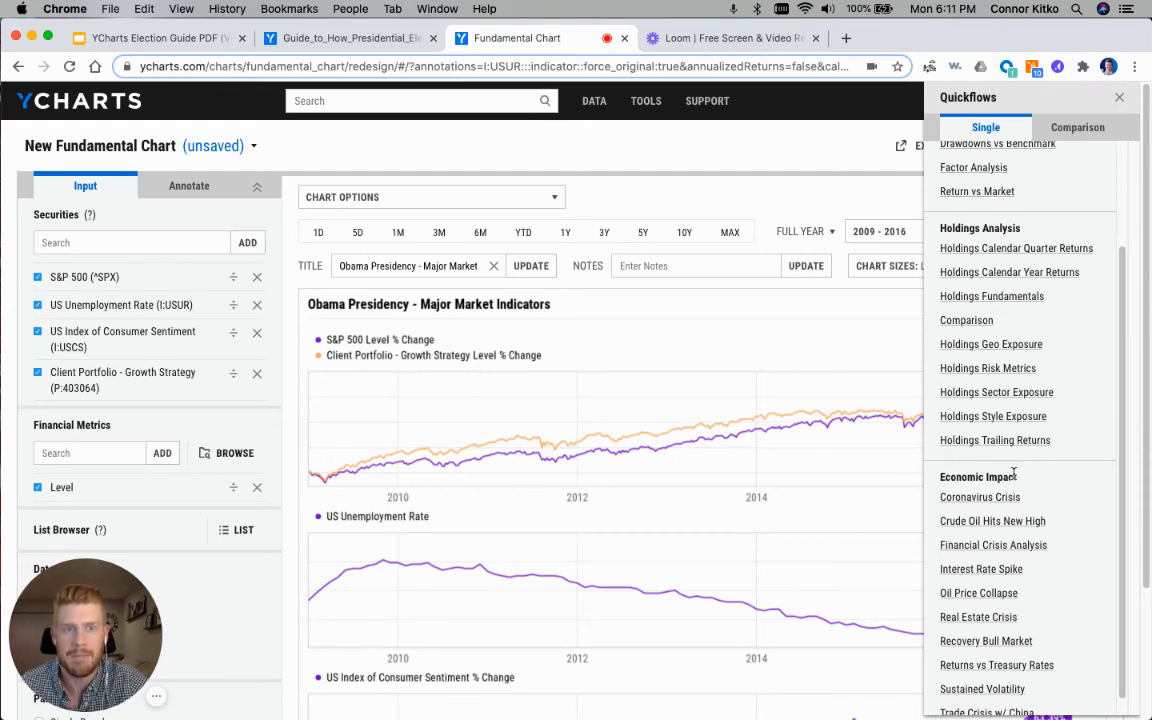
pyautogui.scroll(-1, 1013, 472)
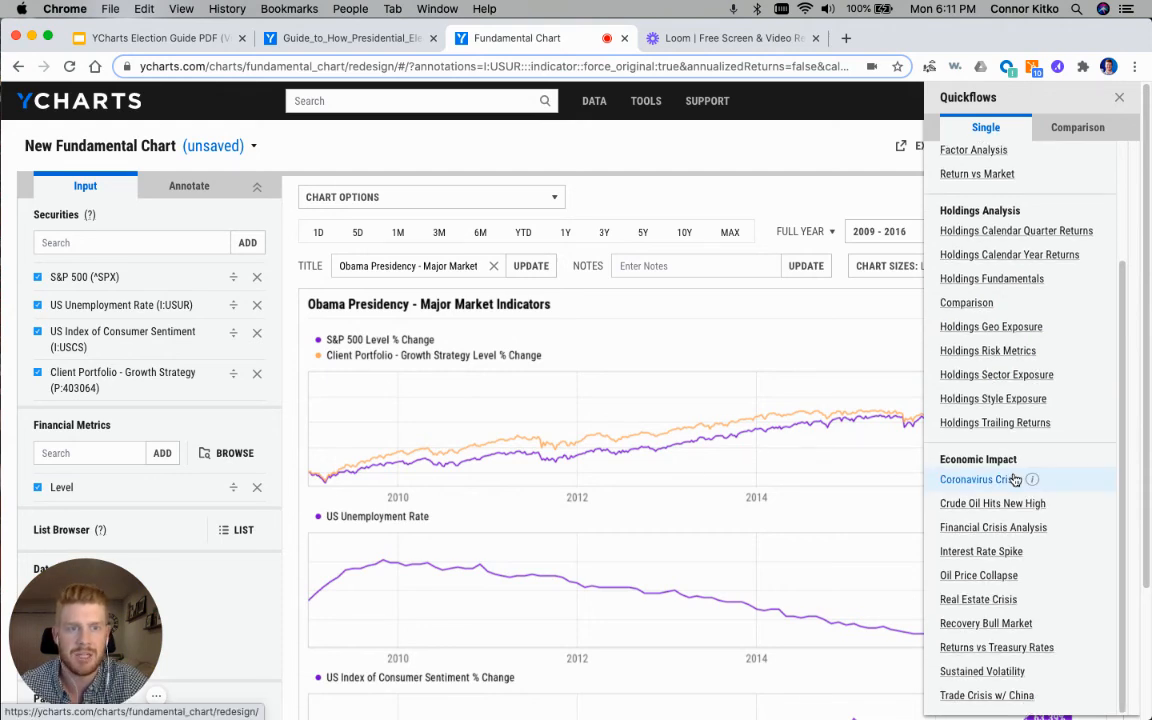
pyautogui.click(988, 481)
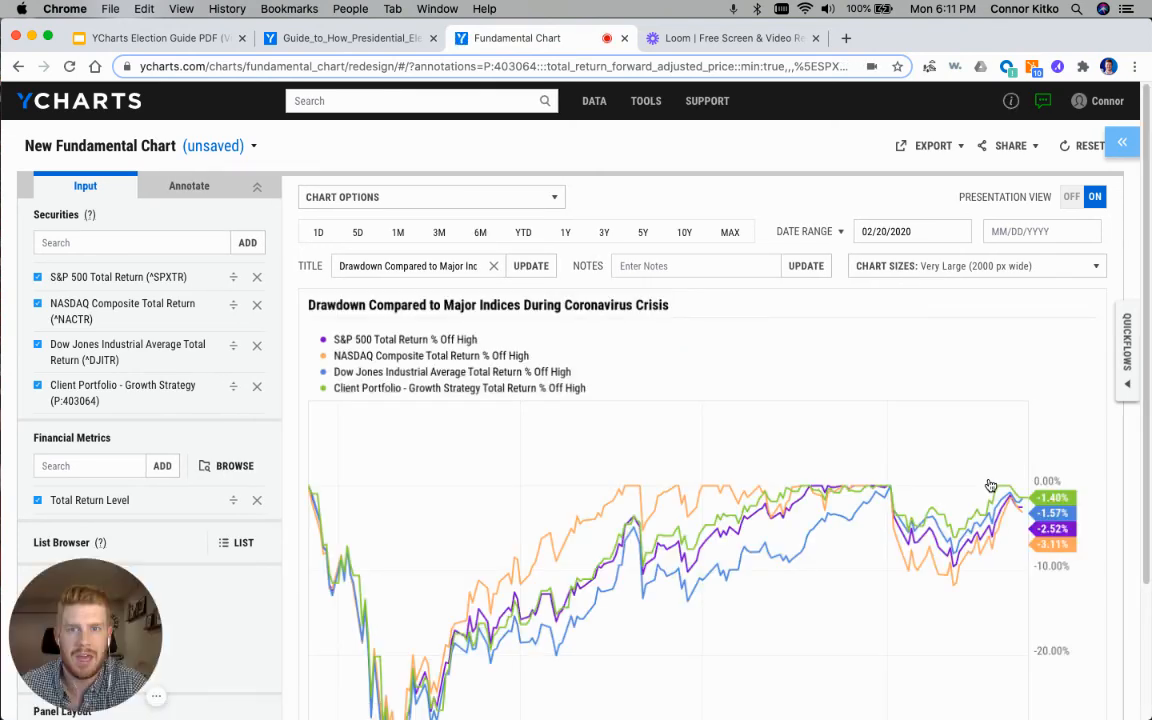
pyautogui.scroll(-3, 825, 411)
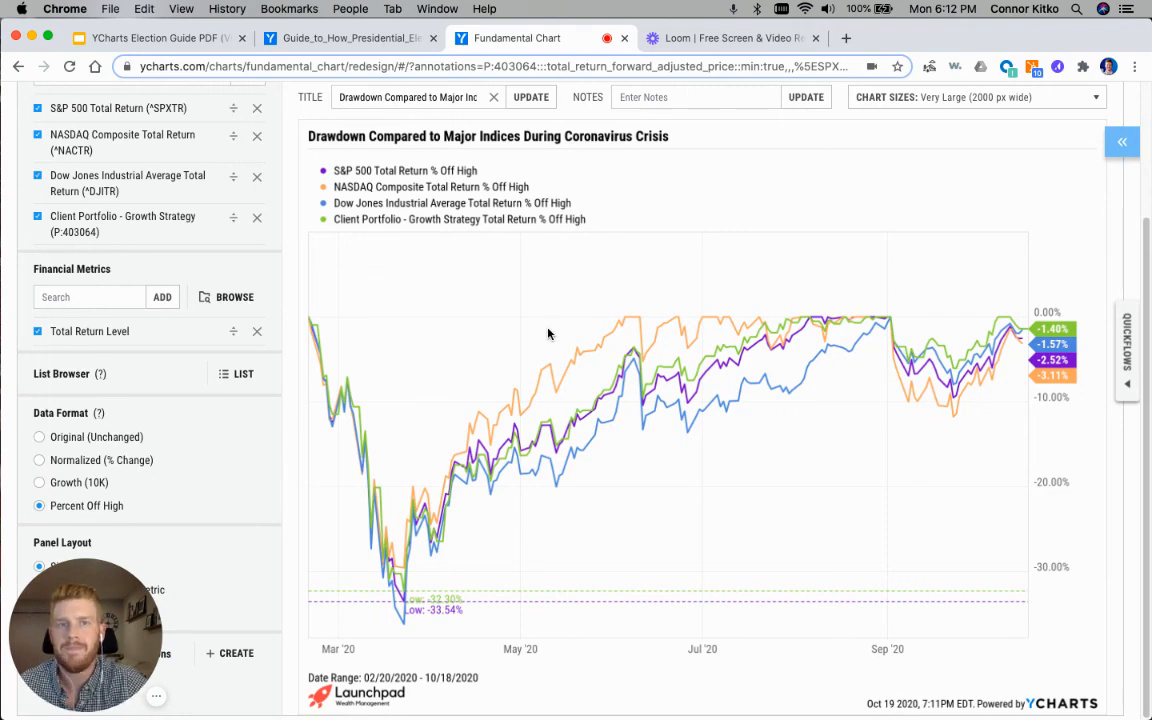
# Step: Switch to the YCharts Election Guide deck in Google Slides and present it from the "Thank you" slide
pyautogui.click(144, 37)
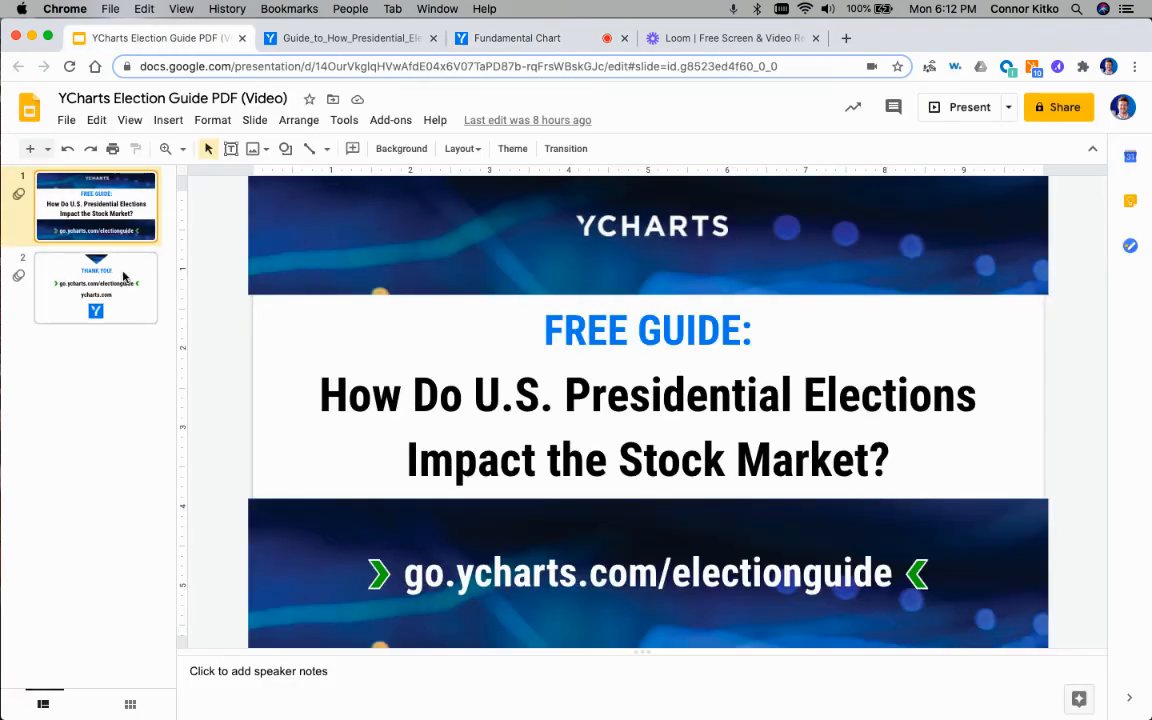
pyautogui.click(123, 277)
pyautogui.click(938, 110)
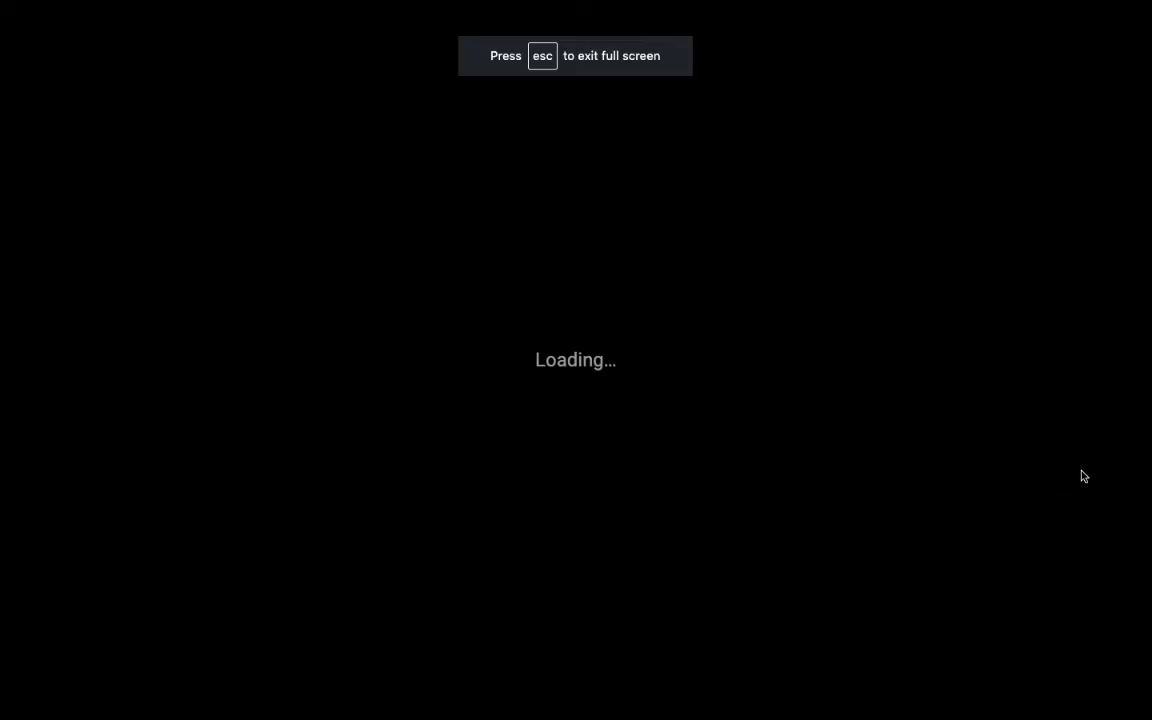